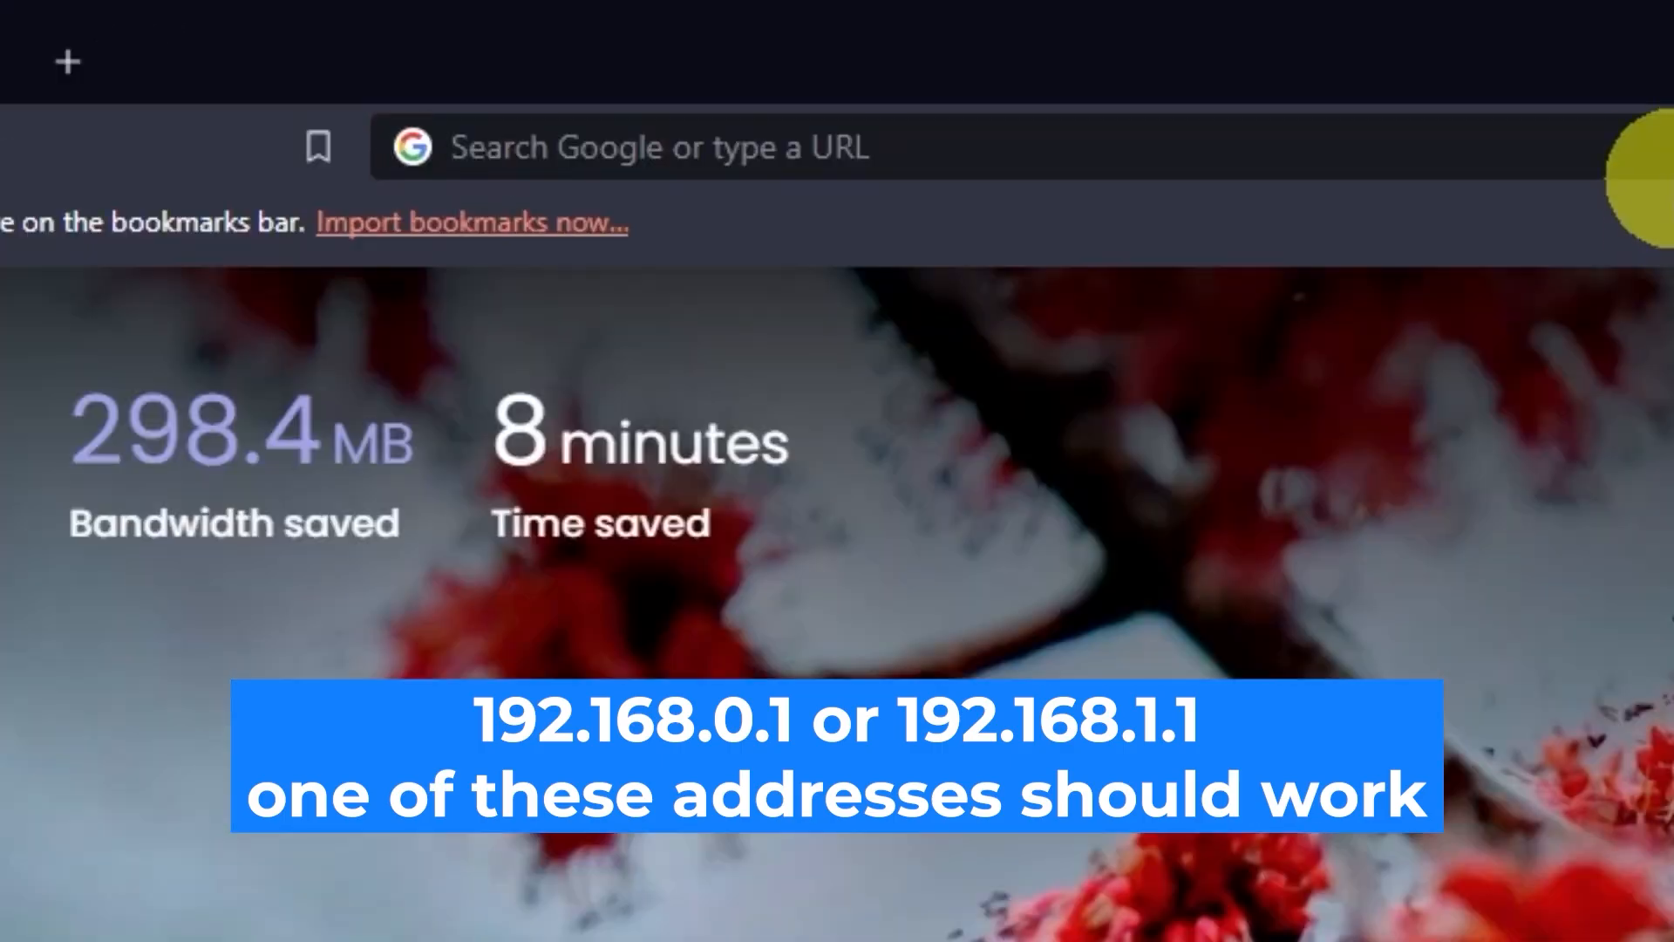
Open the router's web interface at 192.168.0.1
{"action": "left_click", "coordinate": [1661, 155]}
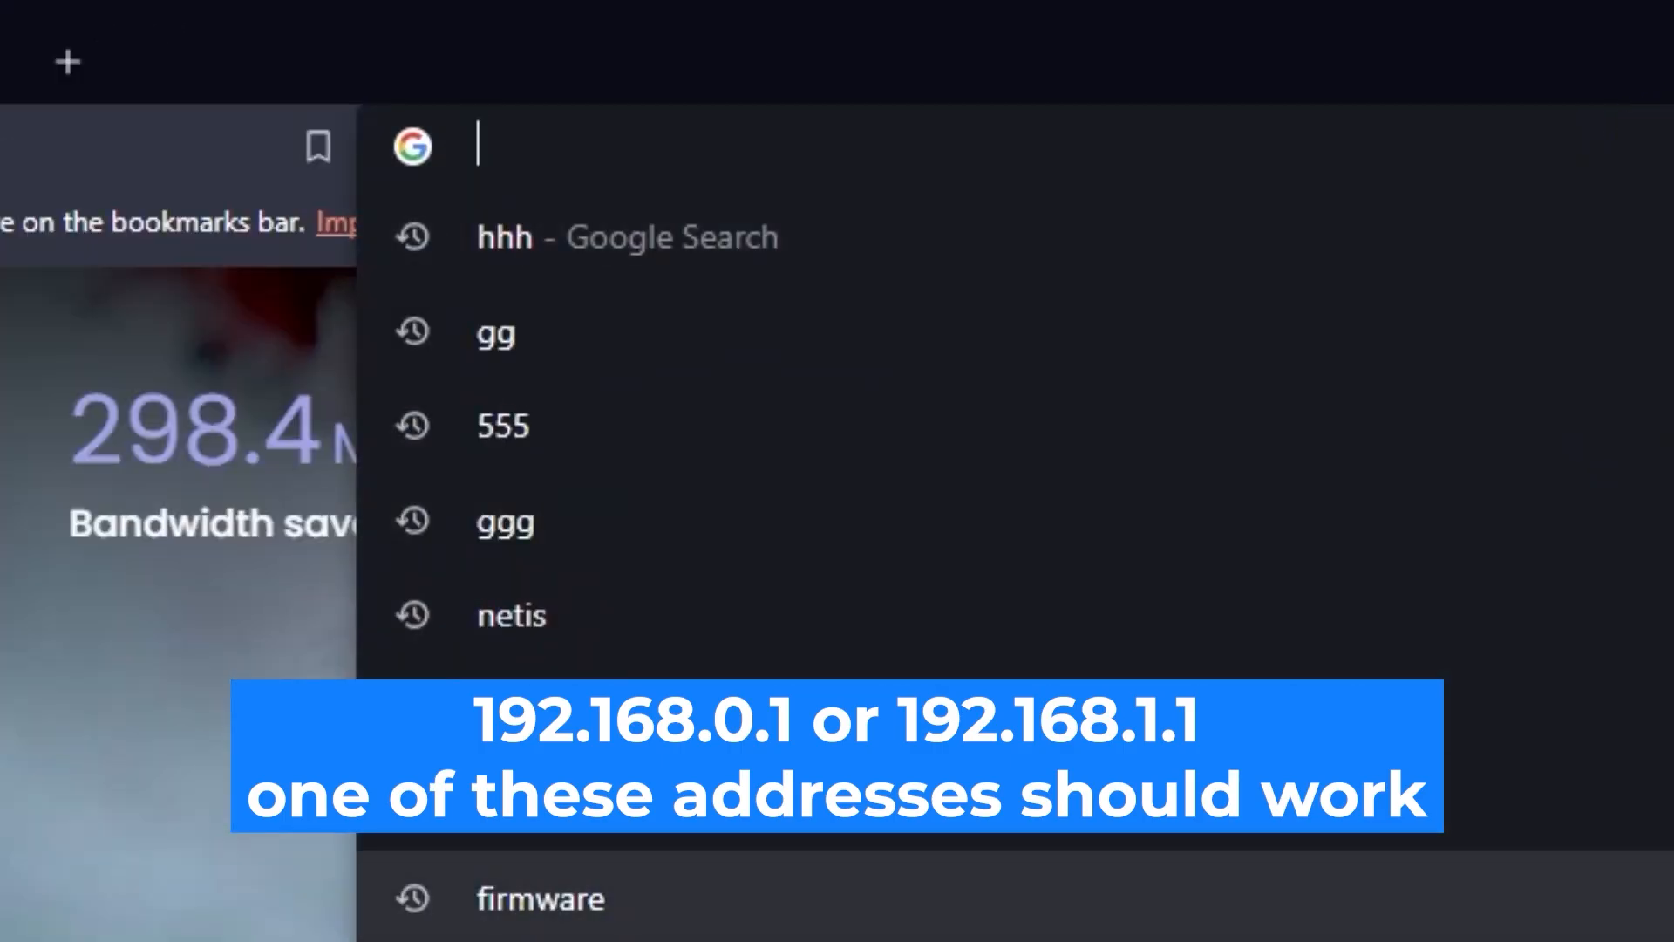
{"action": "type", "text": "192.168."}
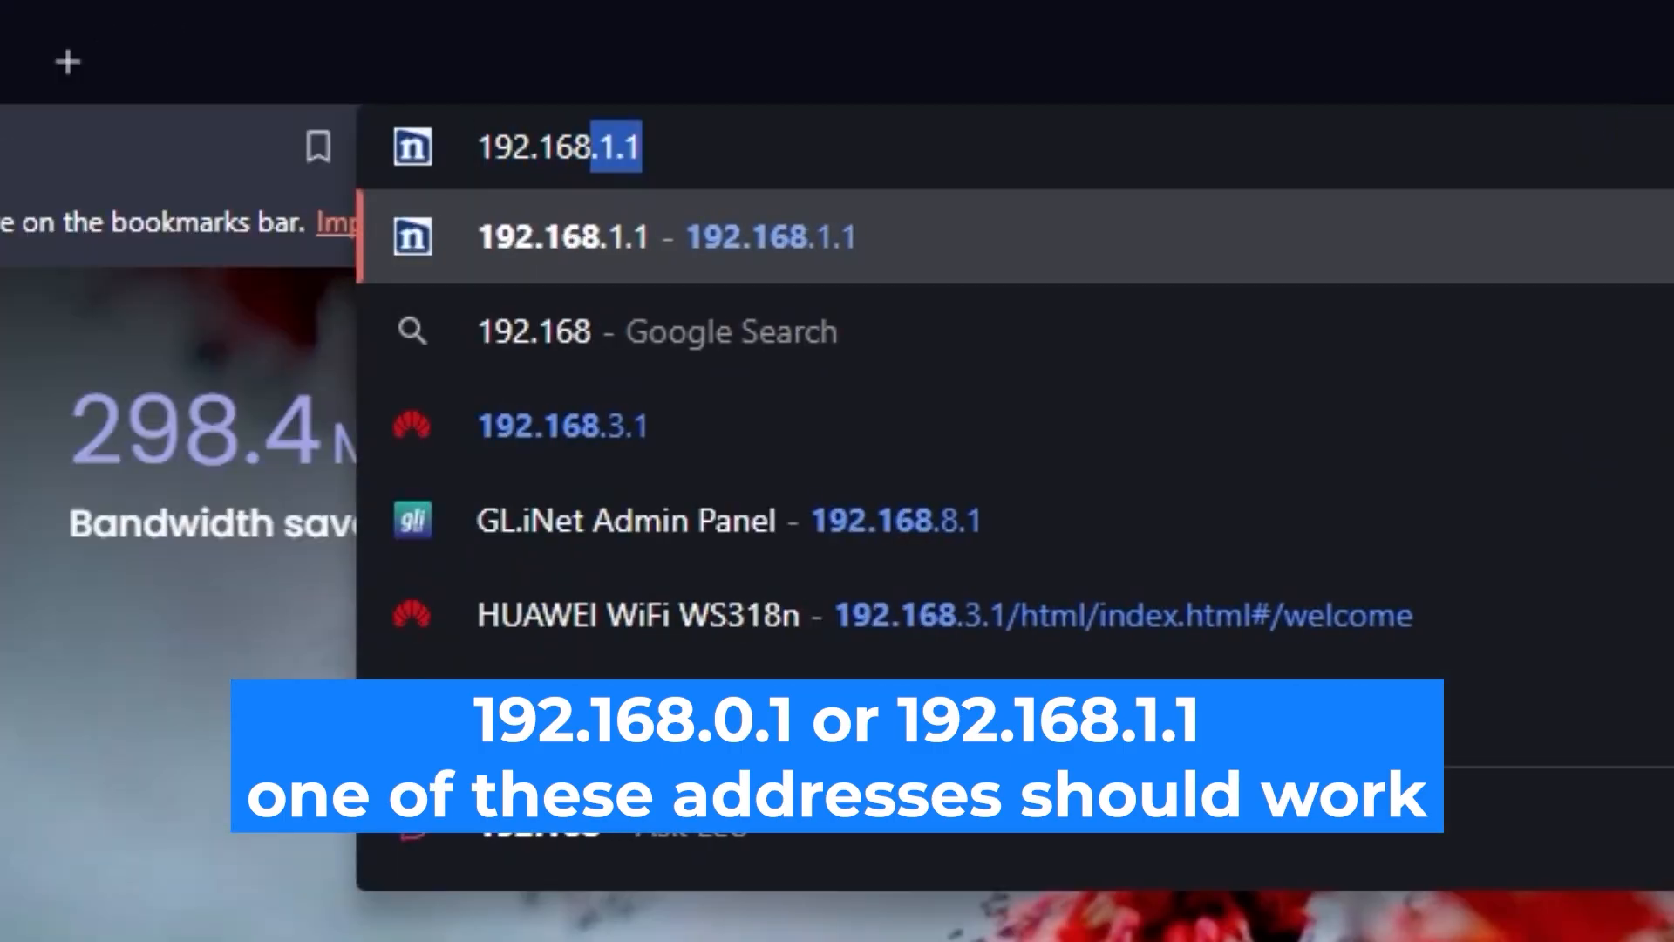
{"action": "type", "text": "0.1"}
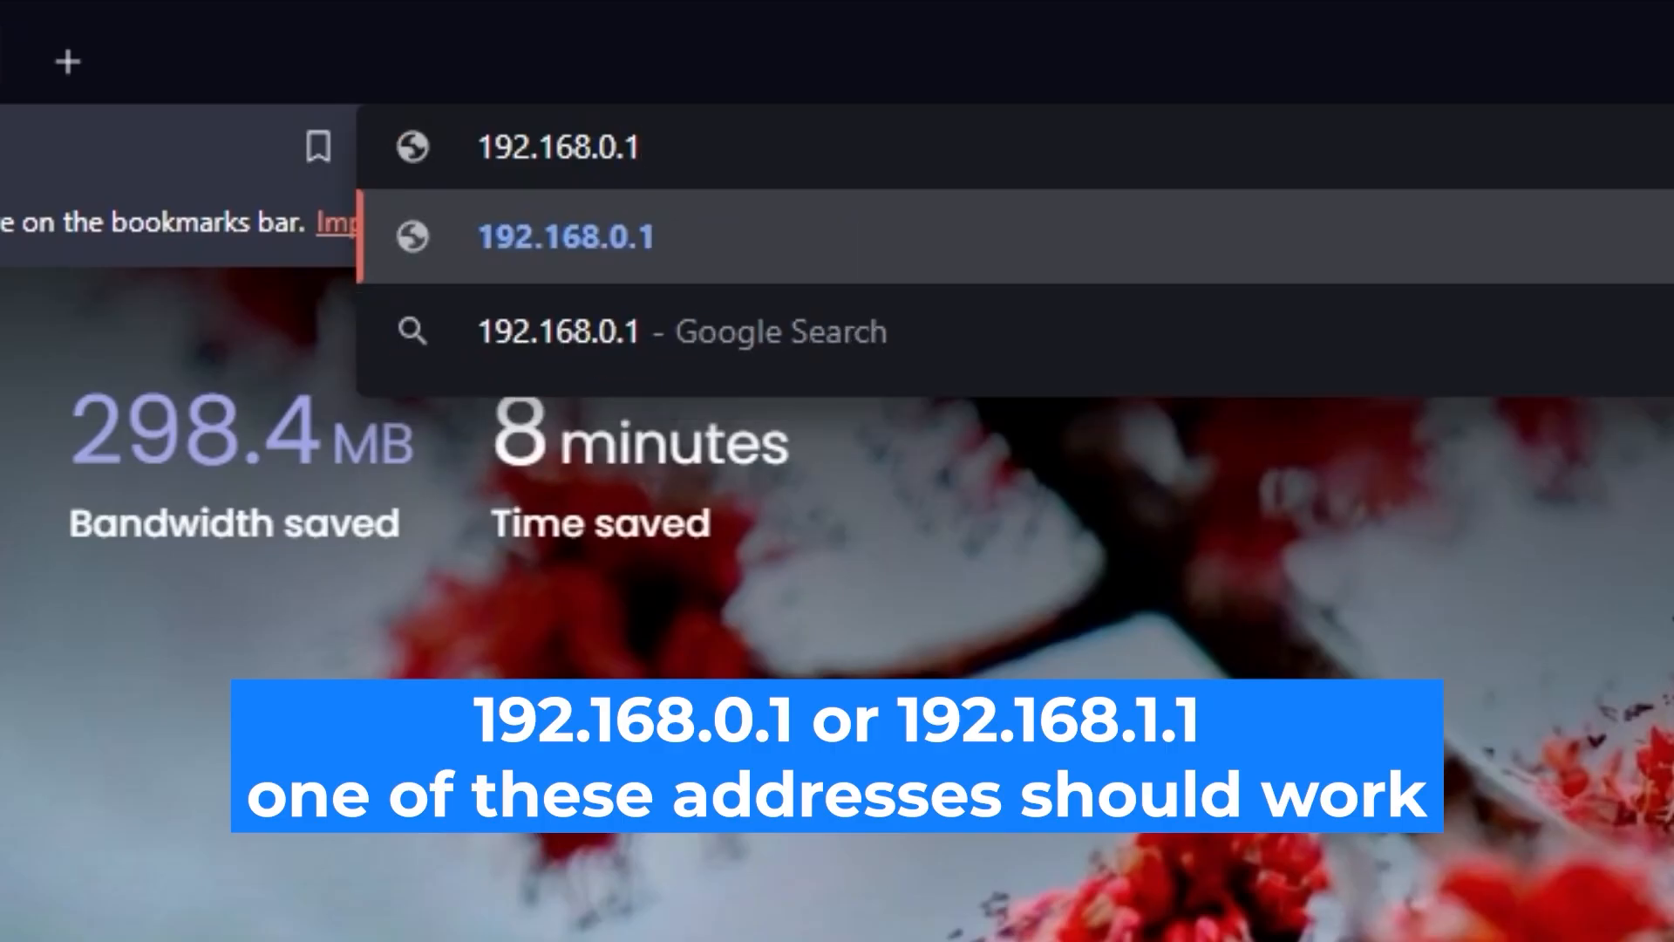
{"action": "key", "text": "Return"}
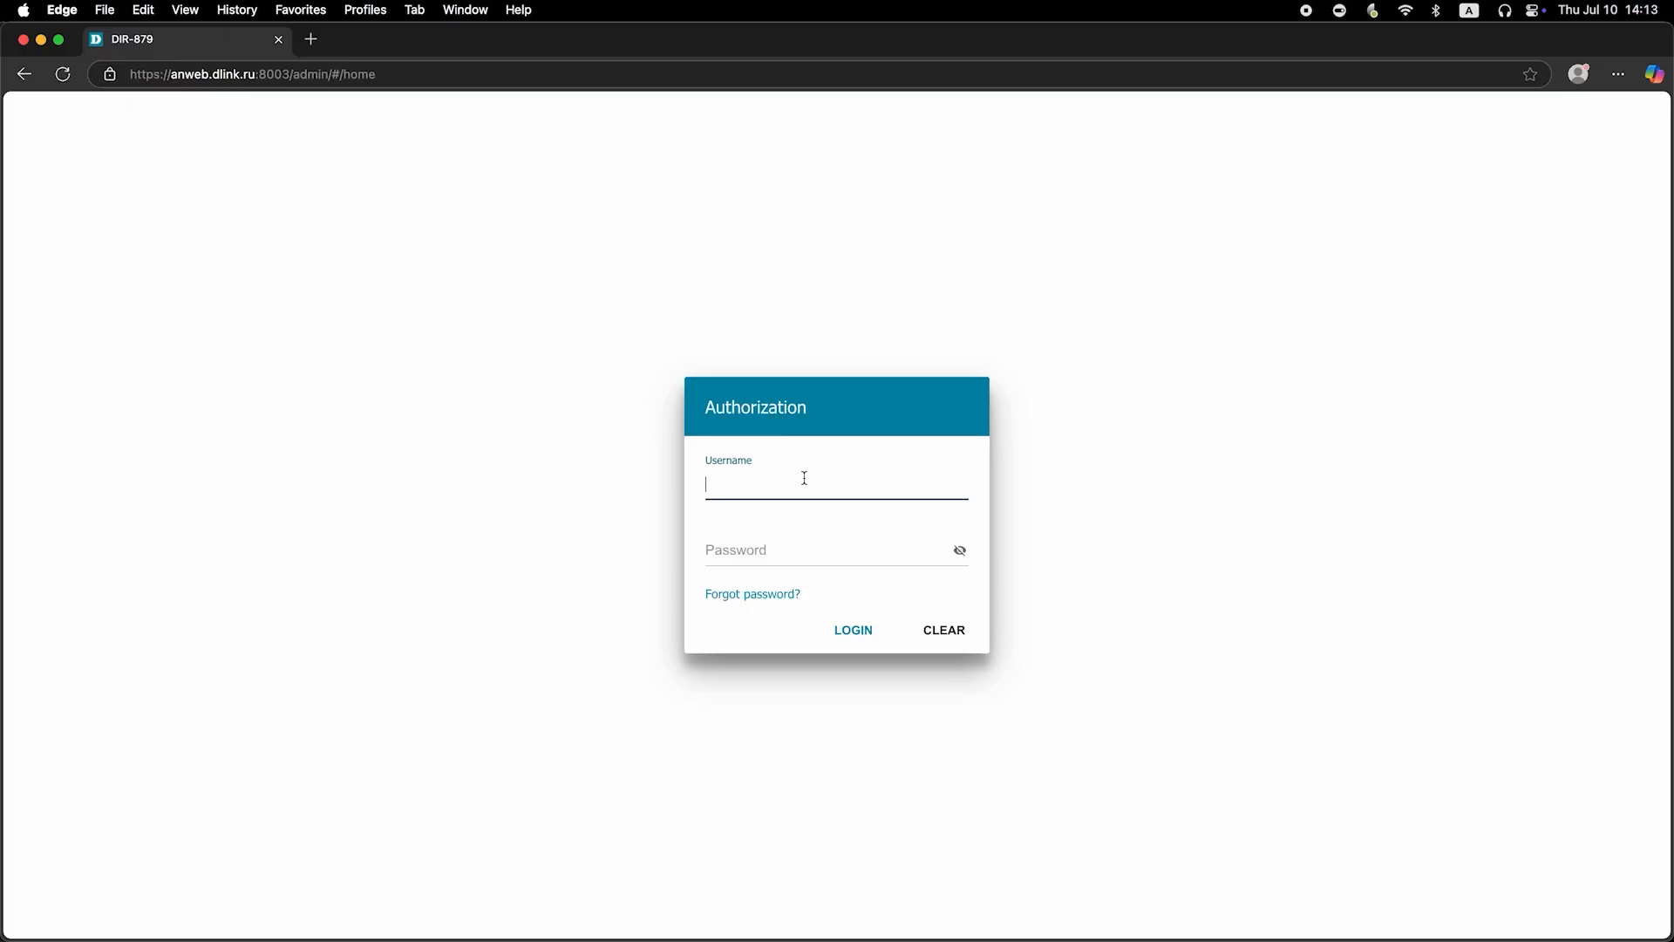
Enter admin as the username, fill in the router password, show it in plain text and submit the login
{"action": "type", "text": "admin"}
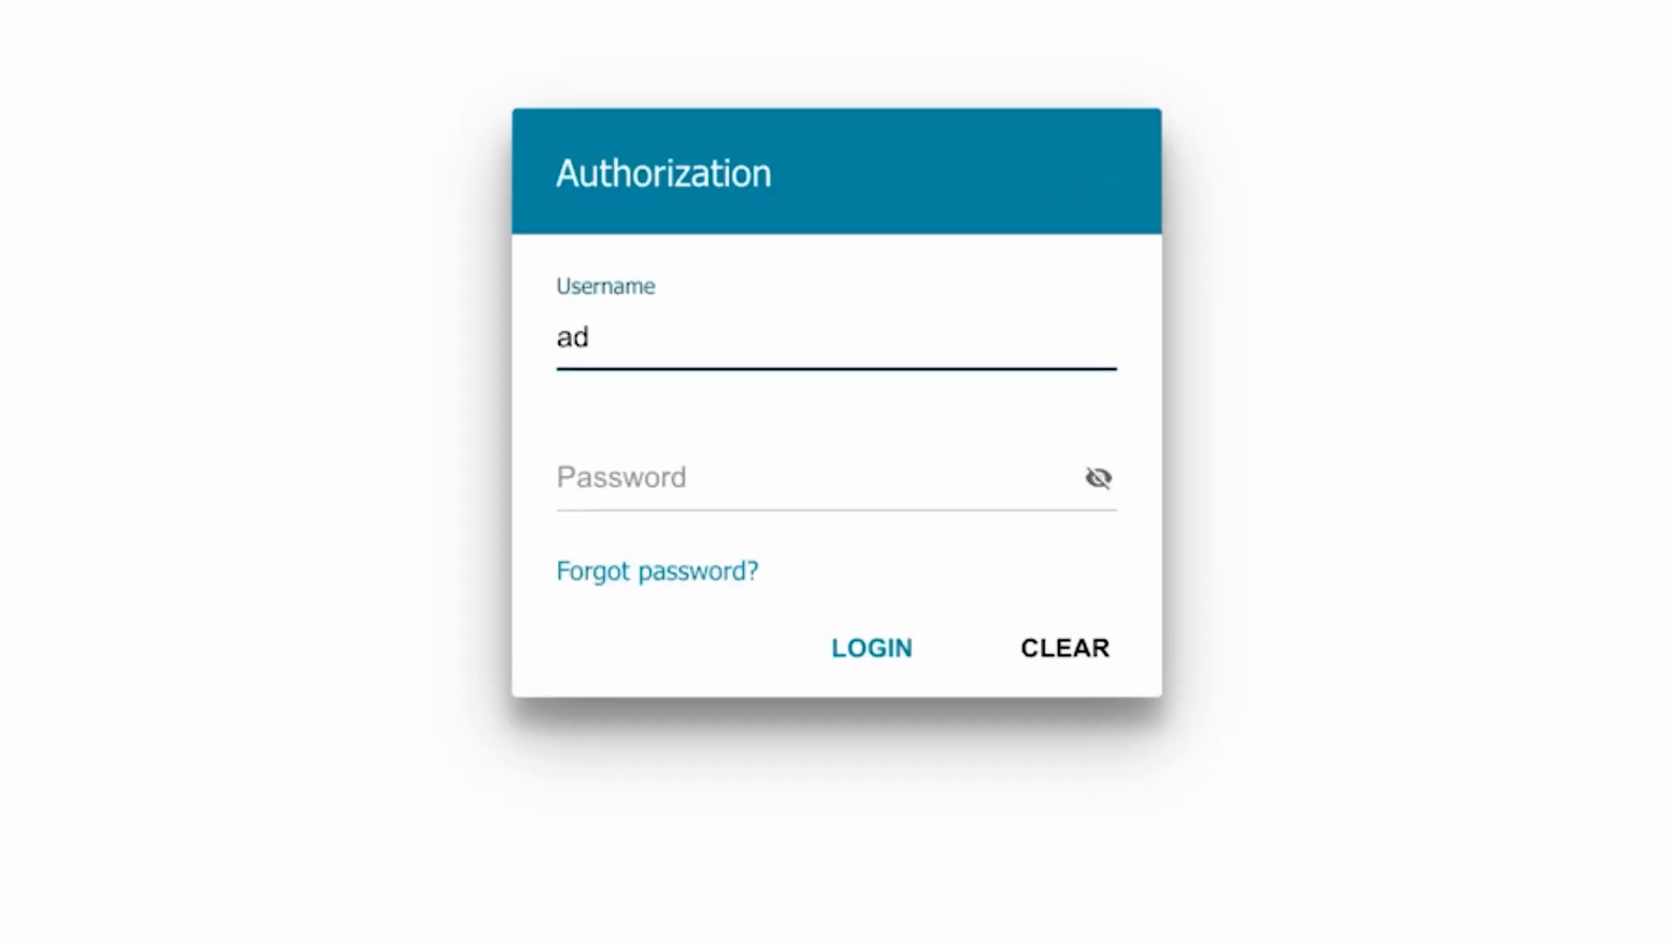
{"action": "left_click", "coordinate": [642, 479]}
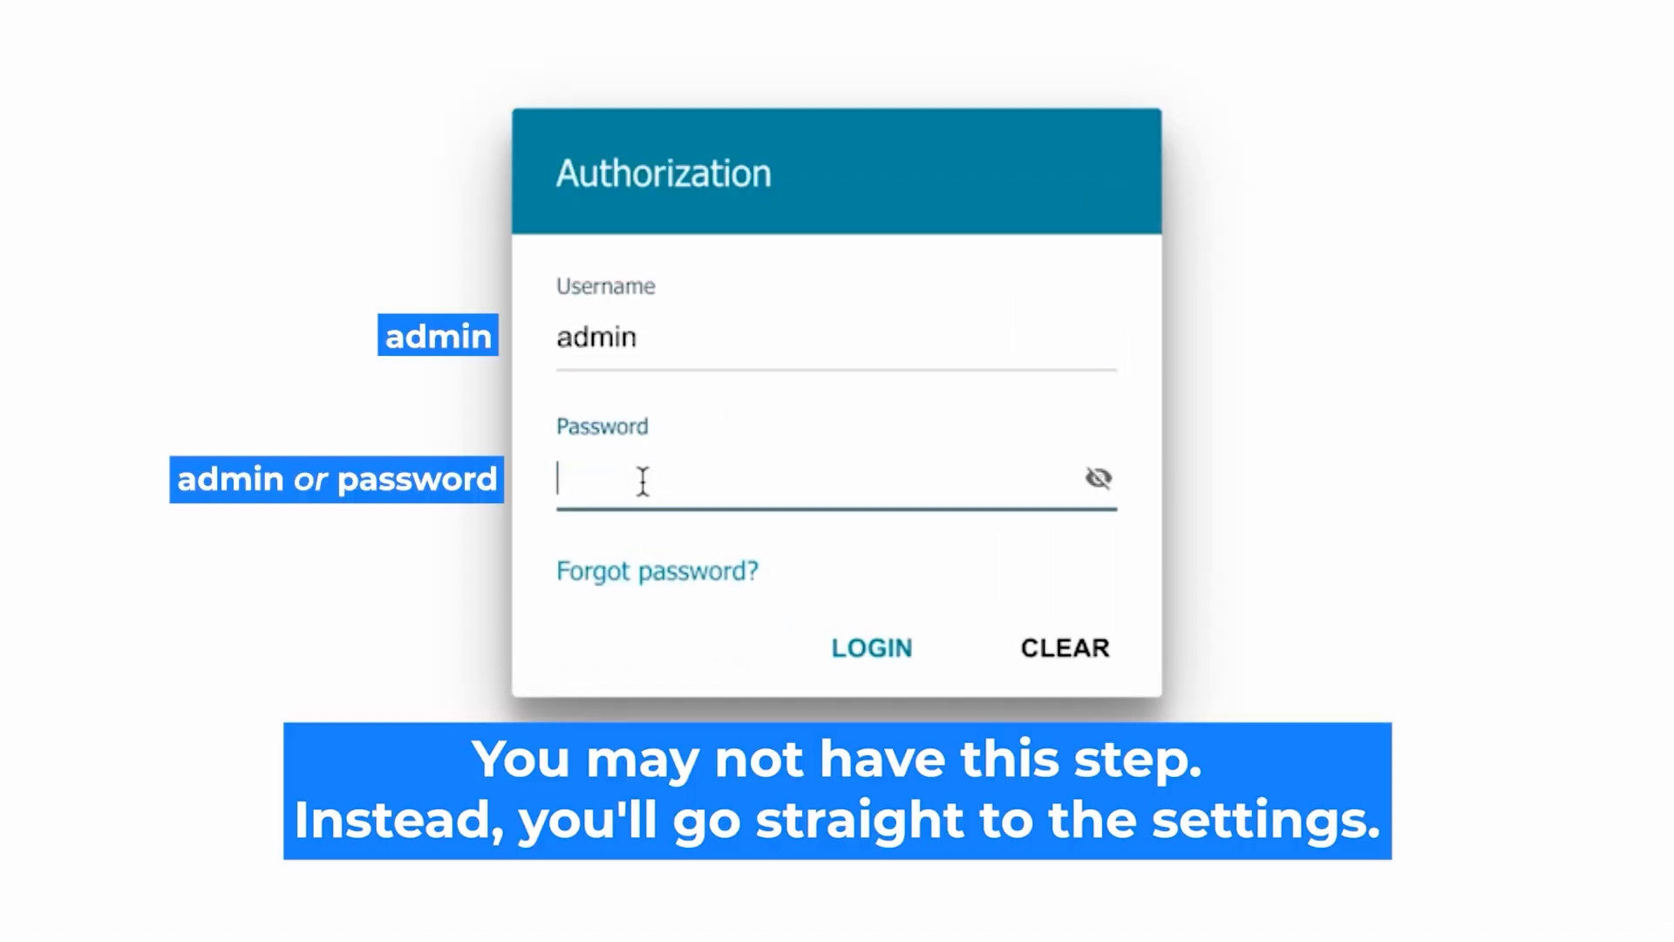
{"action": "type", "text": "aassword"}
{"action": "left_click", "coordinate": [1098, 478]}
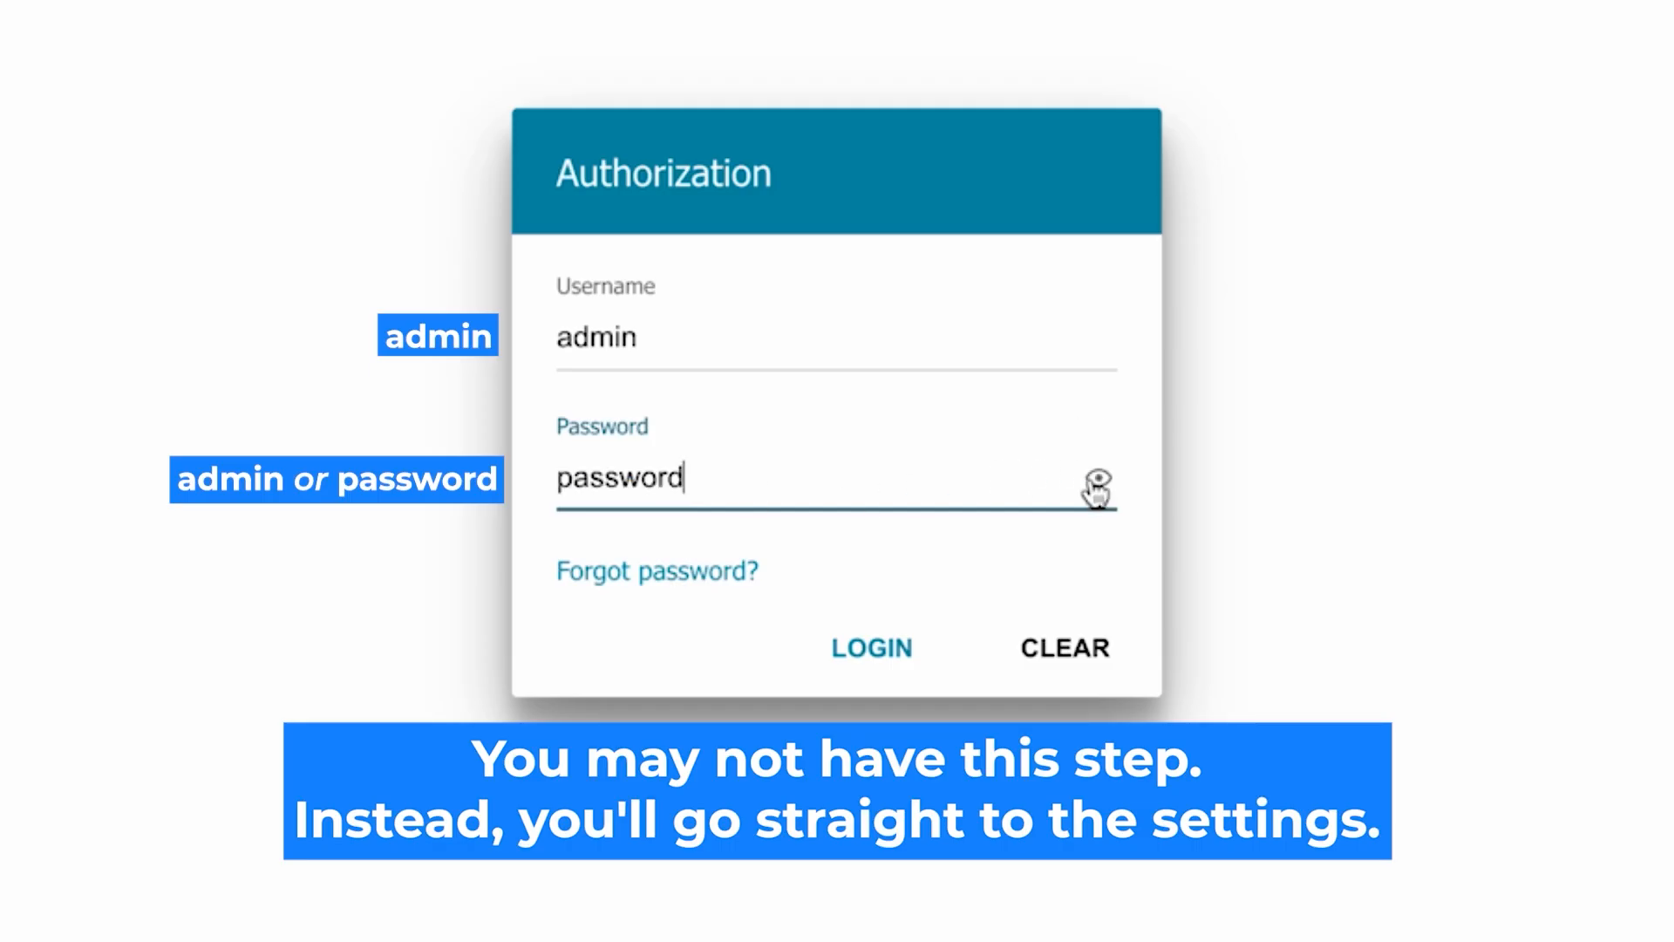
{"action": "left_click", "coordinate": [850, 645]}
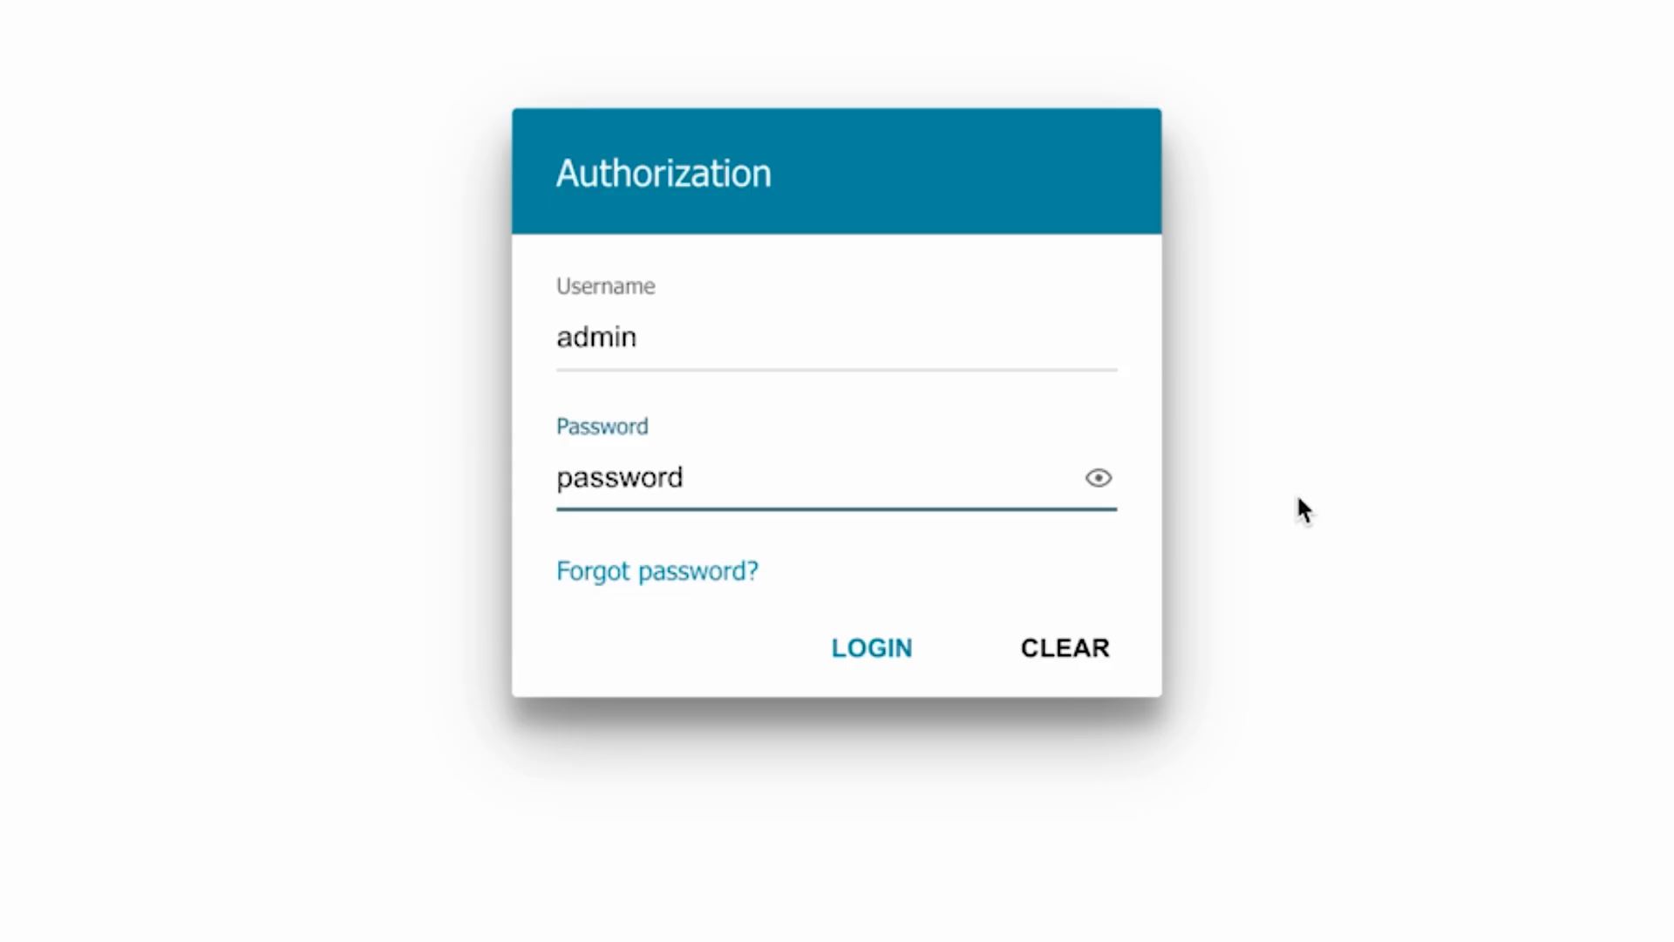
{"action": "left_click", "coordinate": [844, 642]}
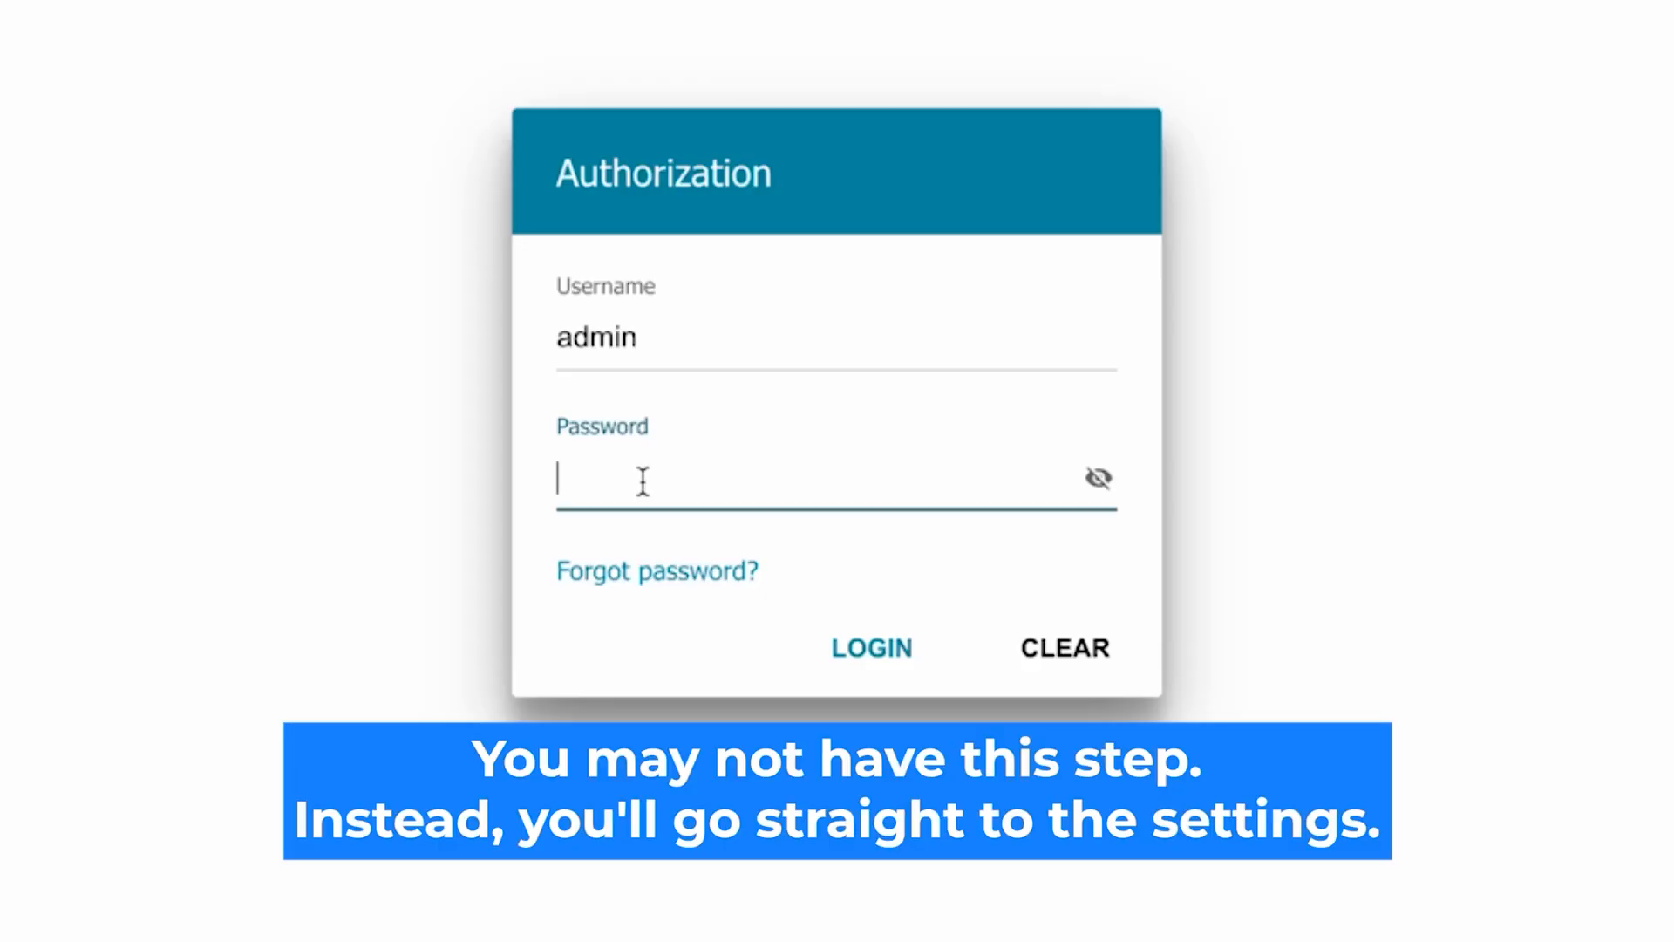
Fill in the router password again for the admin user, reveal it and log in
{"action": "type", "text": "•••••••"}
{"action": "type", "text": "d"}
{"action": "left_click", "coordinate": [1098, 477]}
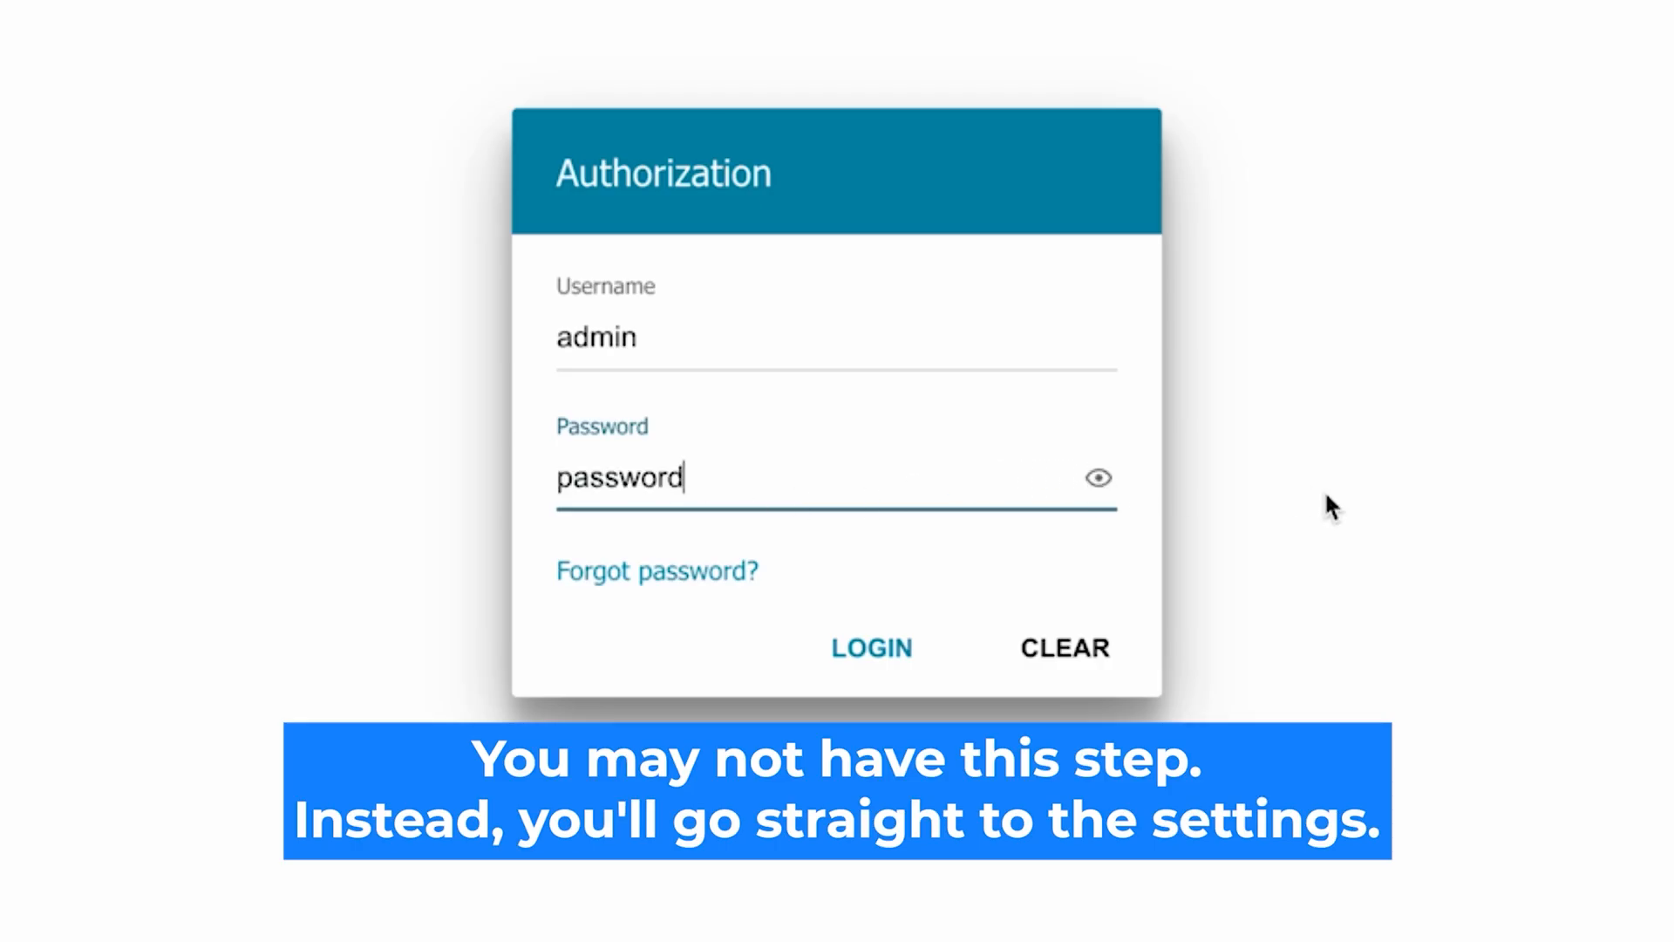
{"action": "left_click", "coordinate": [844, 643]}
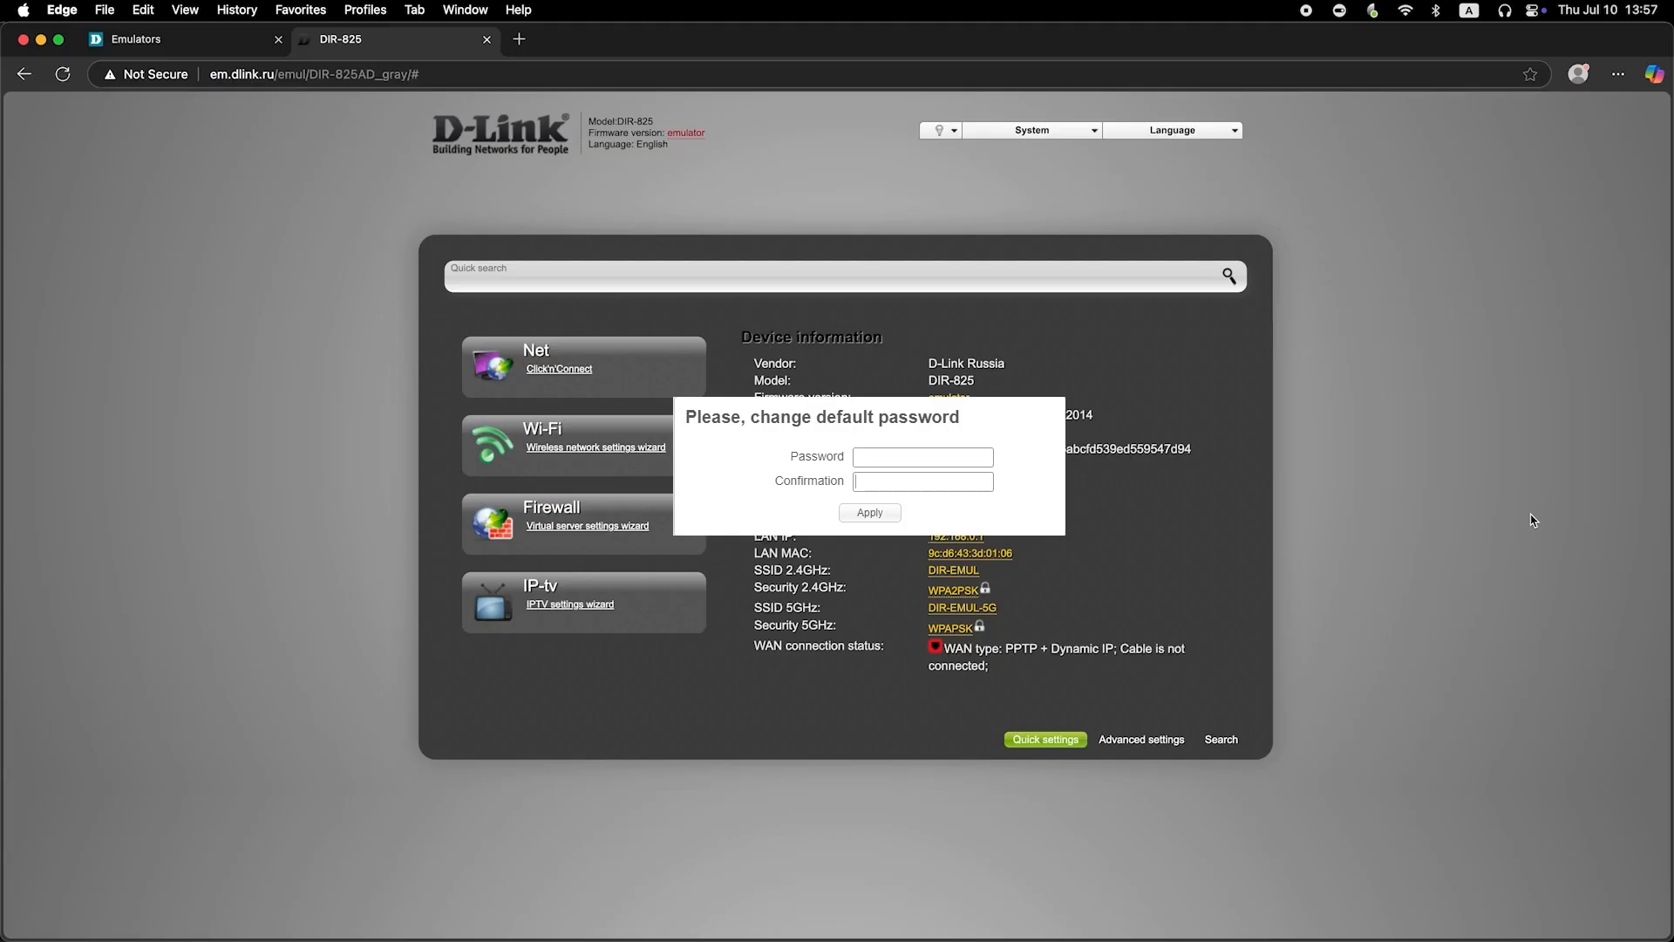
Replace the default router password by entering and confirming a new password, and apply the change
{"action": "left_click", "coordinate": [952, 455]}
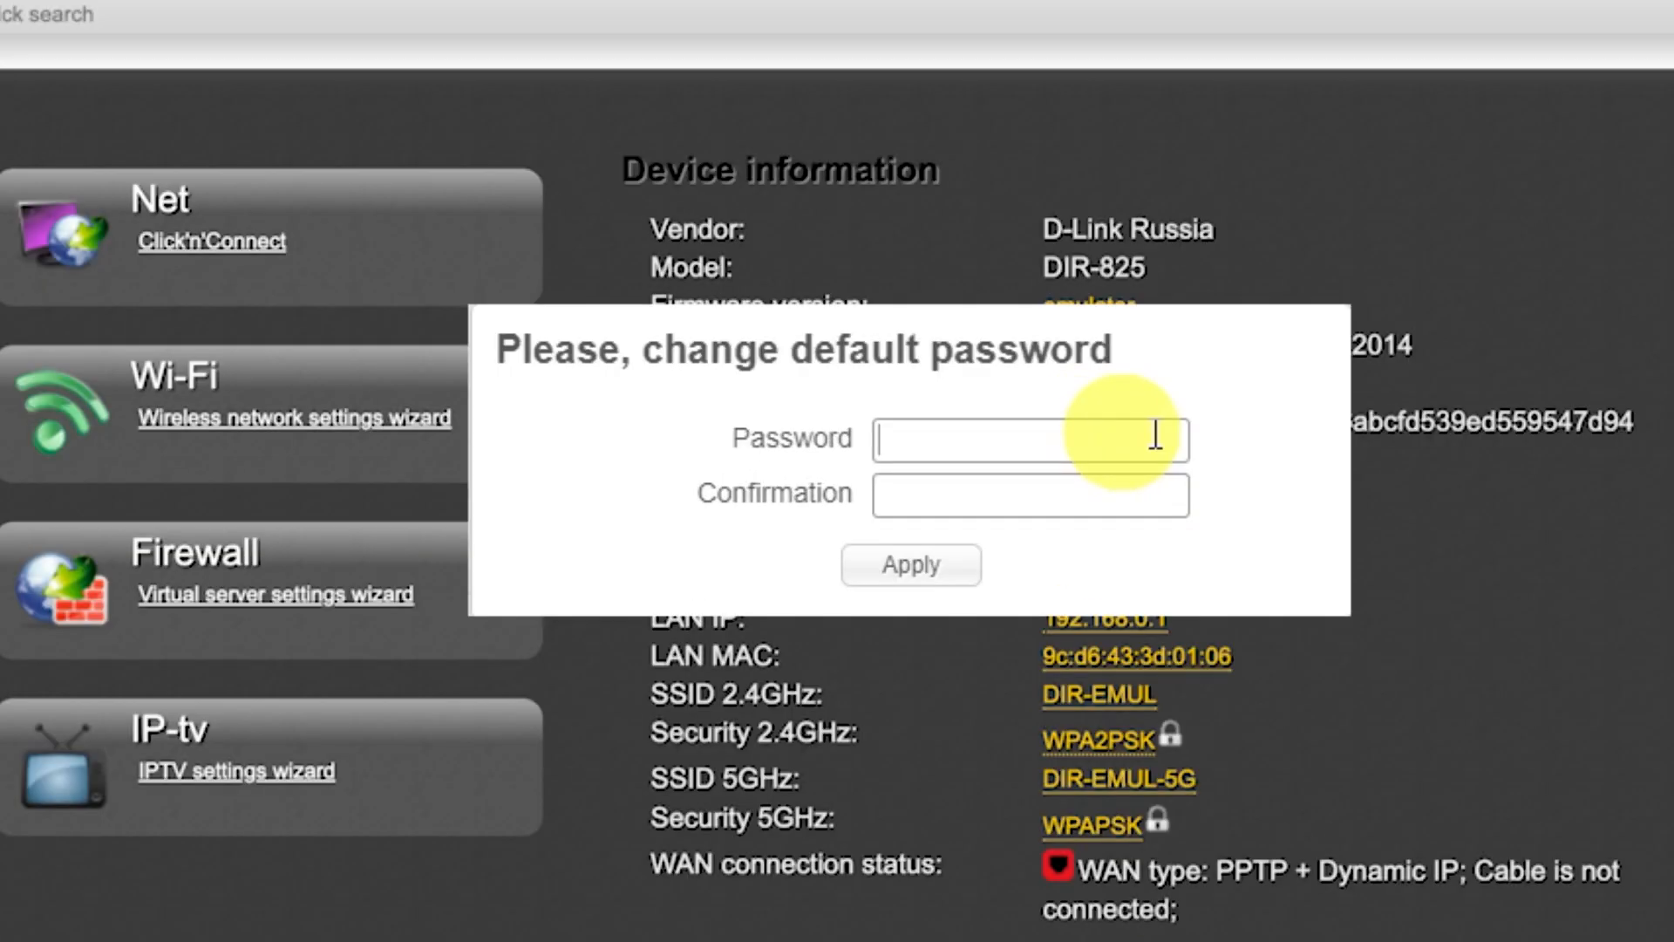
{"action": "type", "text": "•••••••••"}
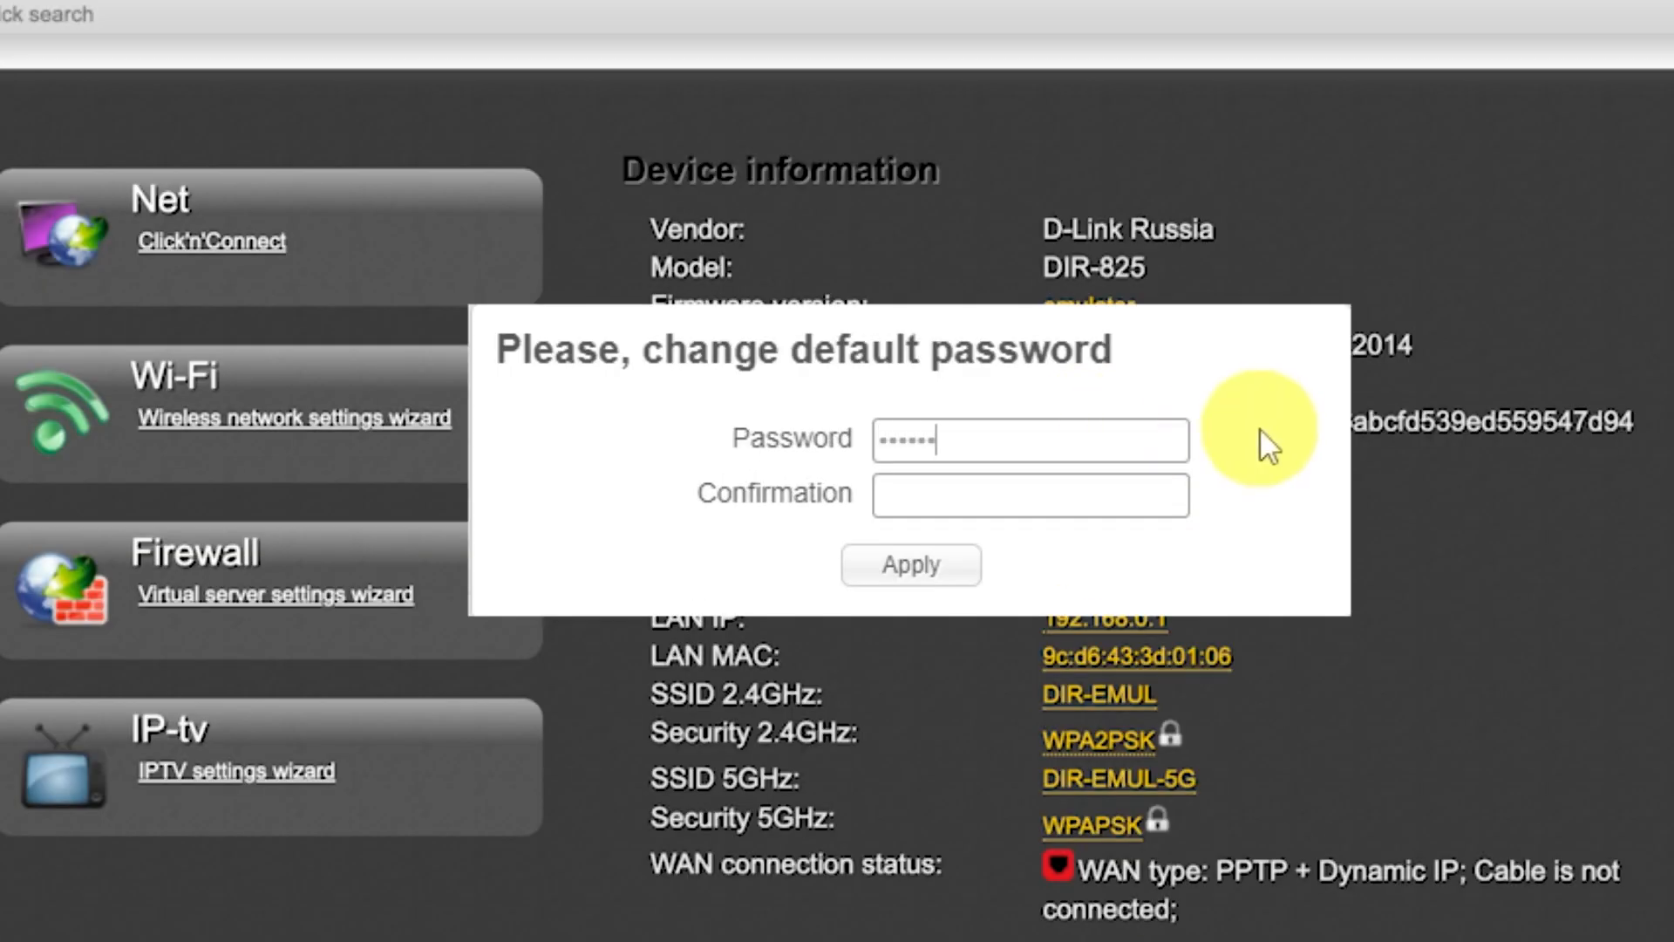
{"action": "left_click", "coordinate": [1116, 485]}
{"action": "type", "text": "•••••••••"}
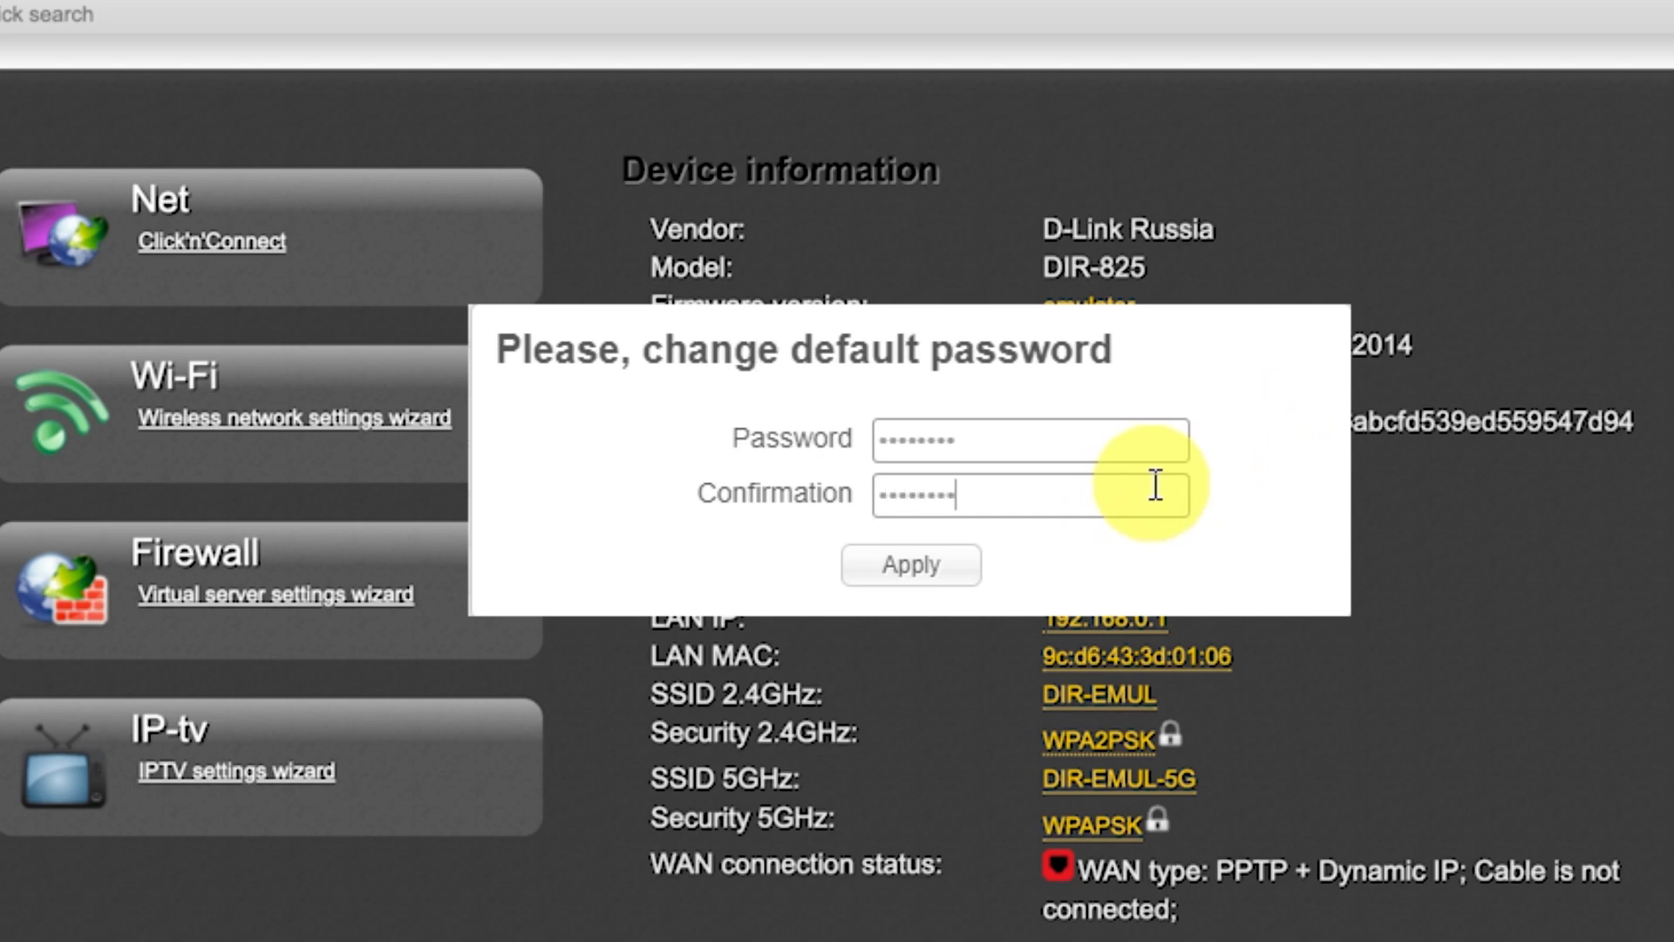
{"action": "left_click", "coordinate": [961, 571]}
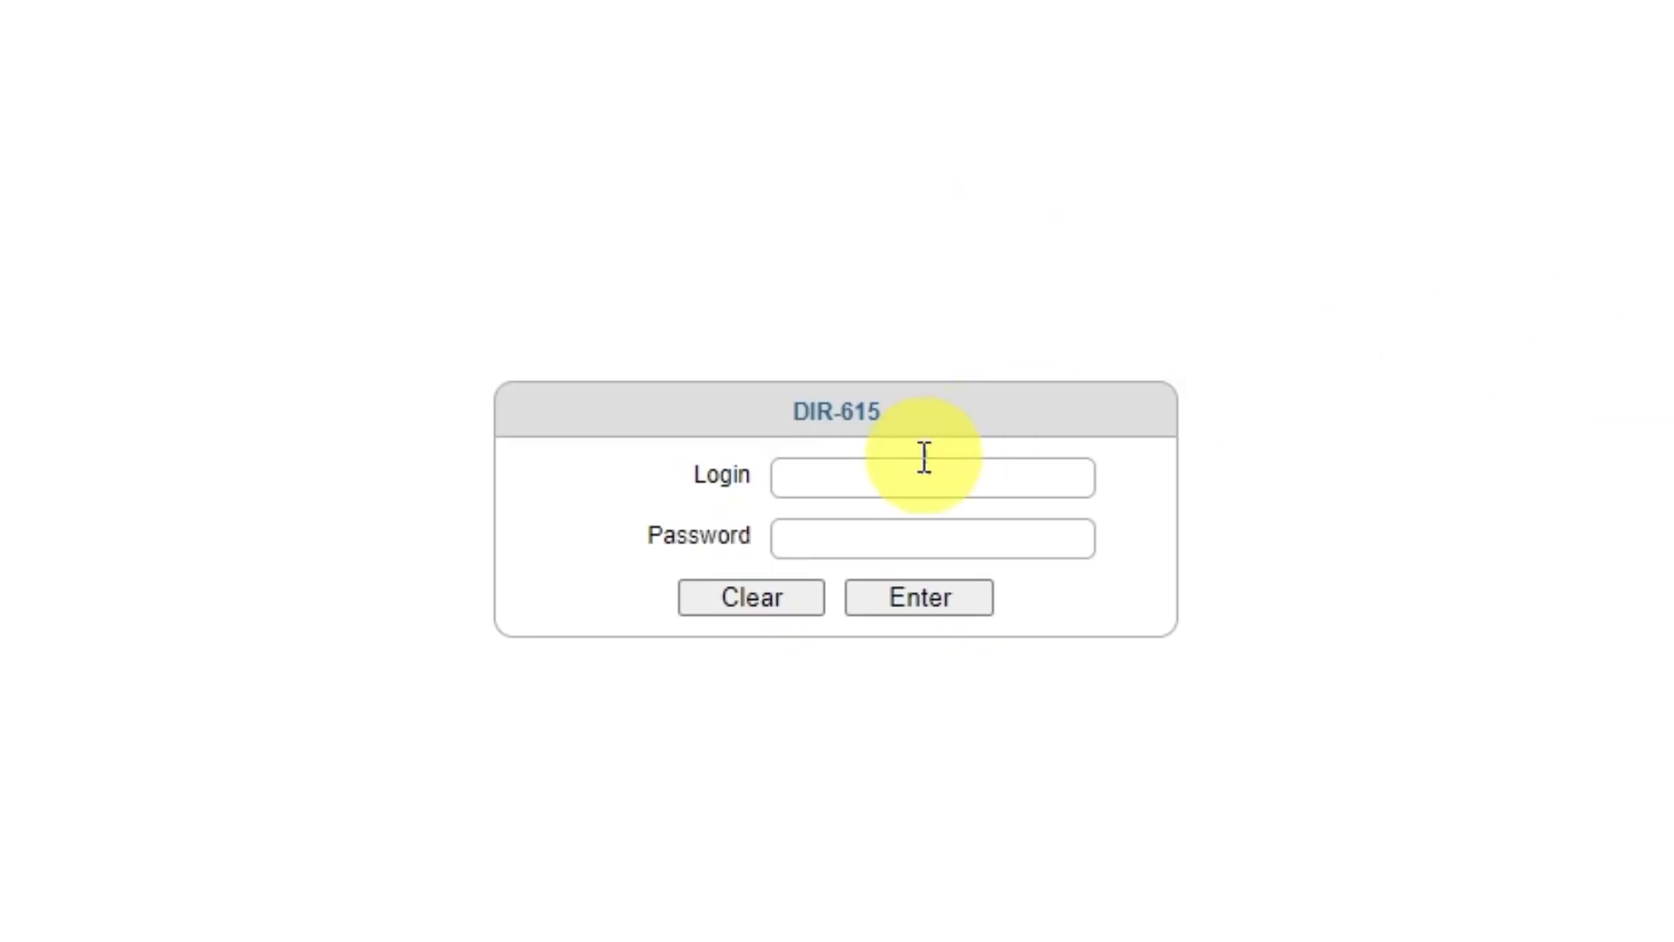
Log in to the DIR-615 as admin with the account password
{"action": "left_click", "coordinate": [881, 474]}
{"action": "type", "text": "admin"}
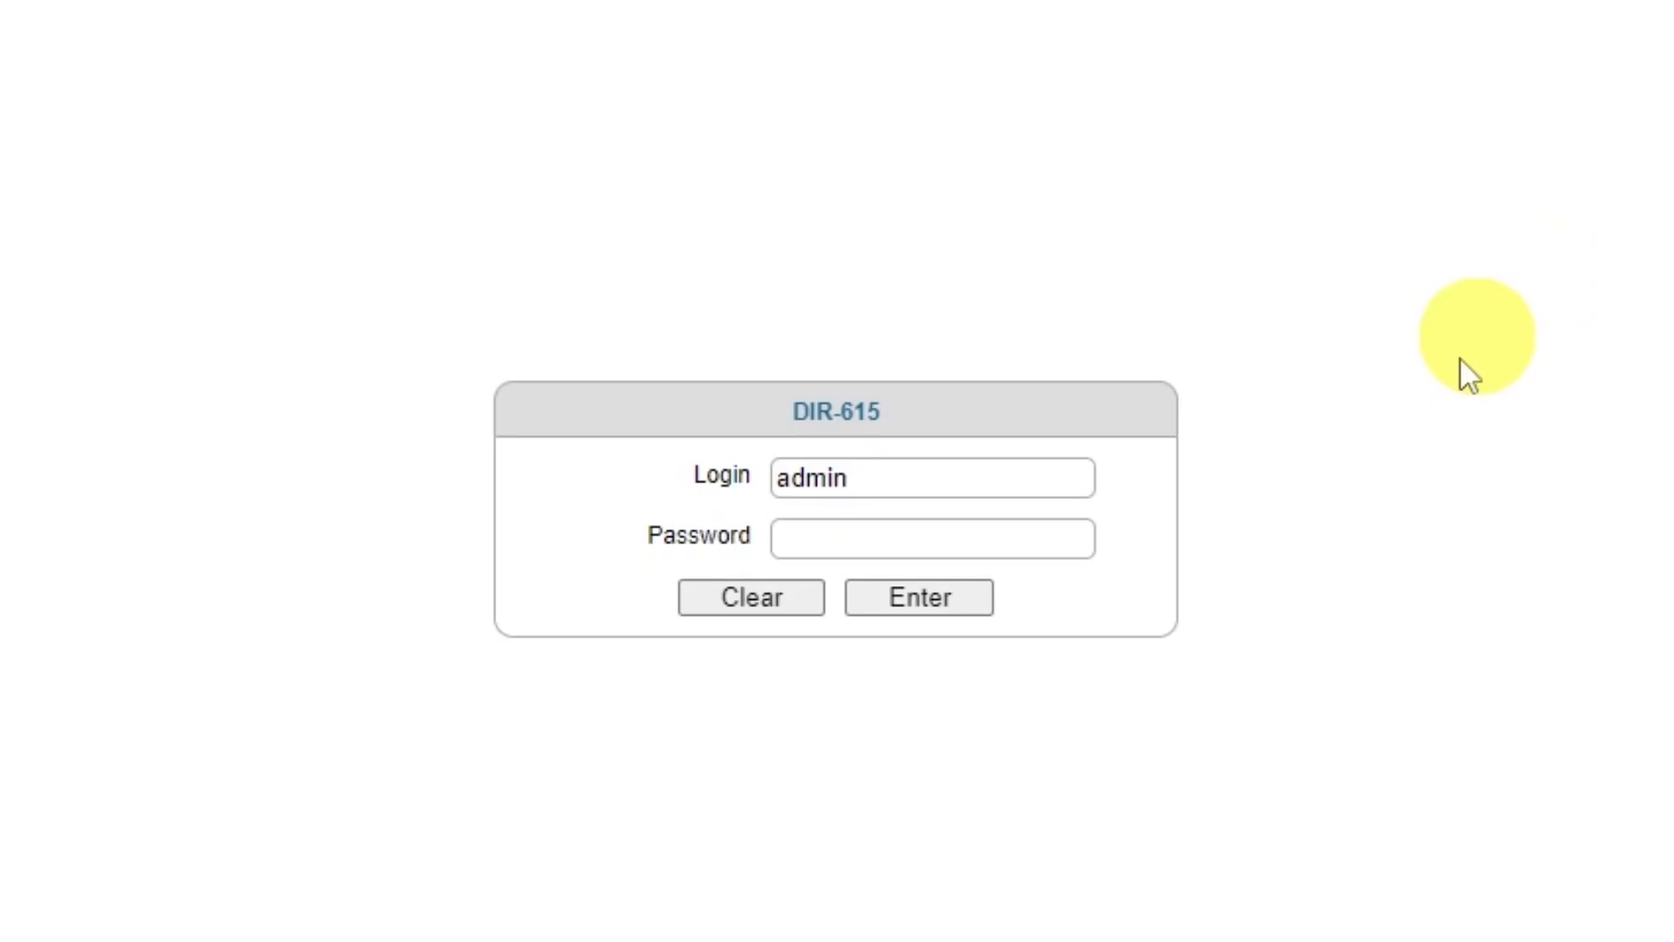
{"action": "left_click", "coordinate": [986, 539]}
{"action": "type", "text": "admin123"}
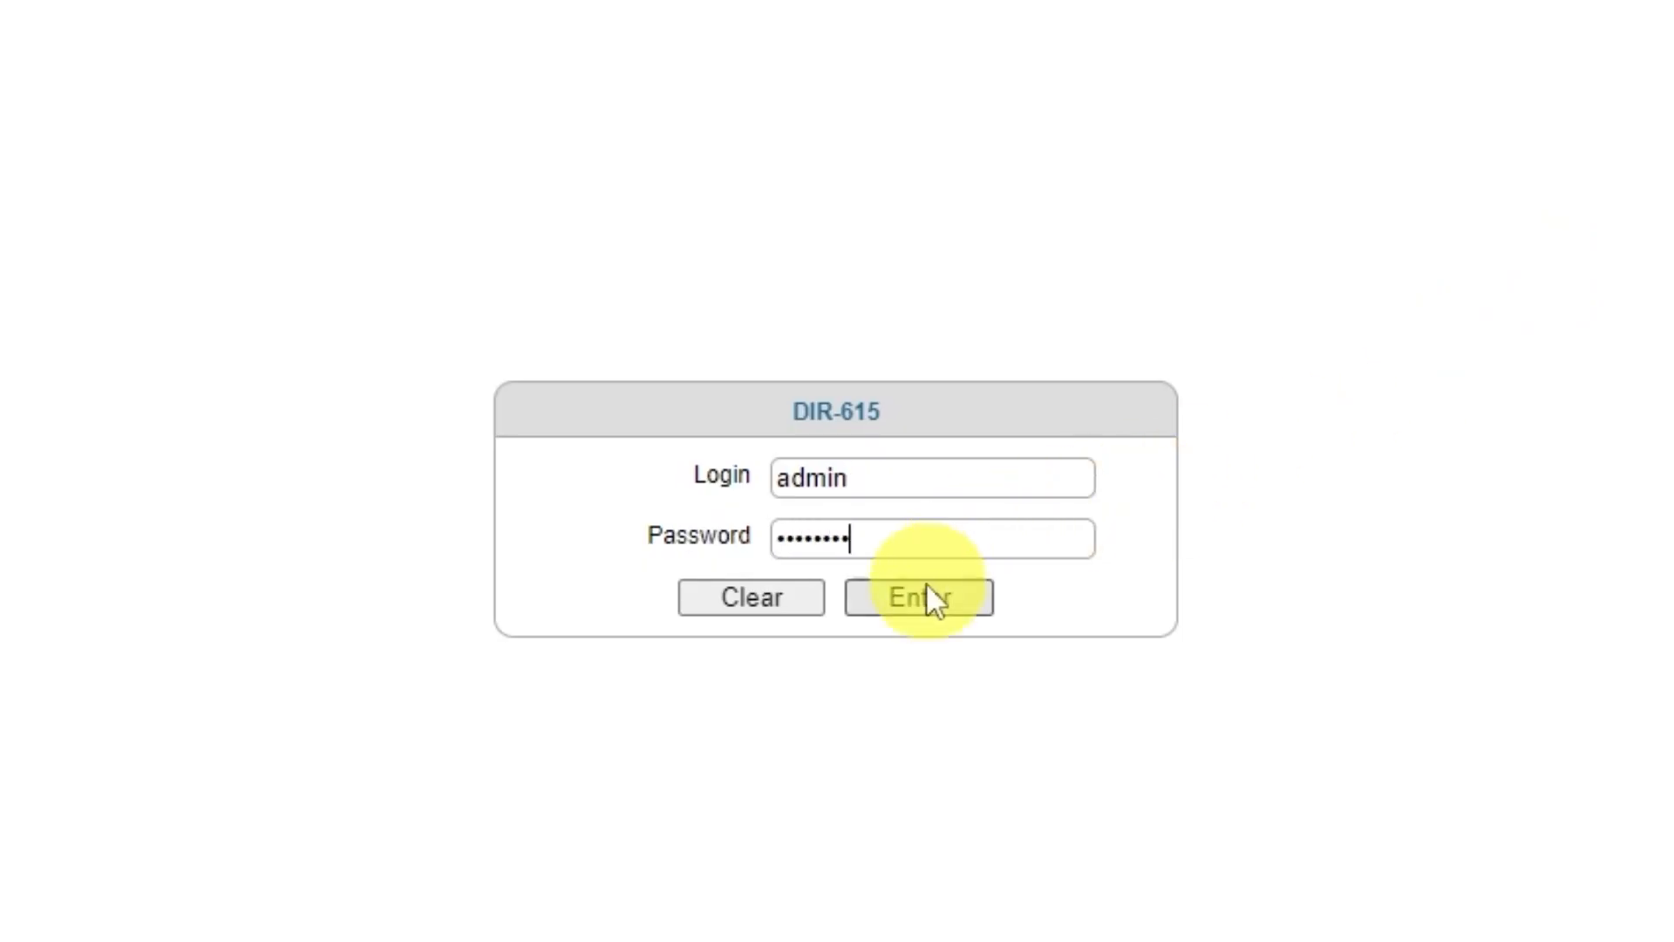
{"action": "left_click", "coordinate": [907, 600]}
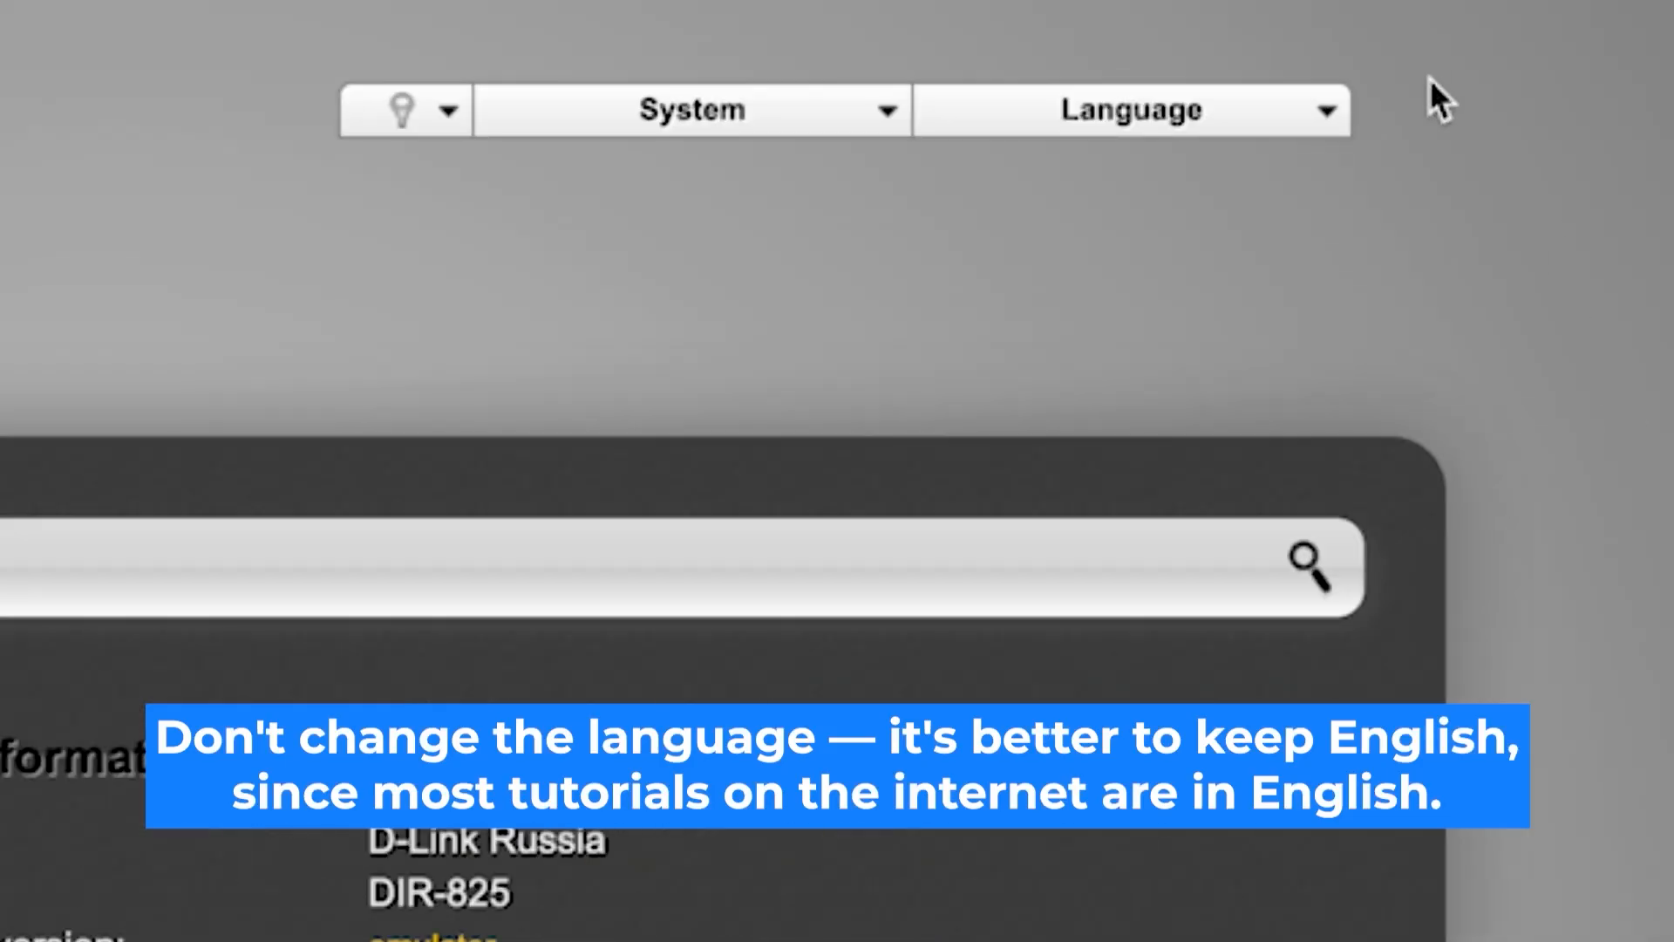
Set the router interface language to English
{"action": "left_click", "coordinate": [1345, 115]}
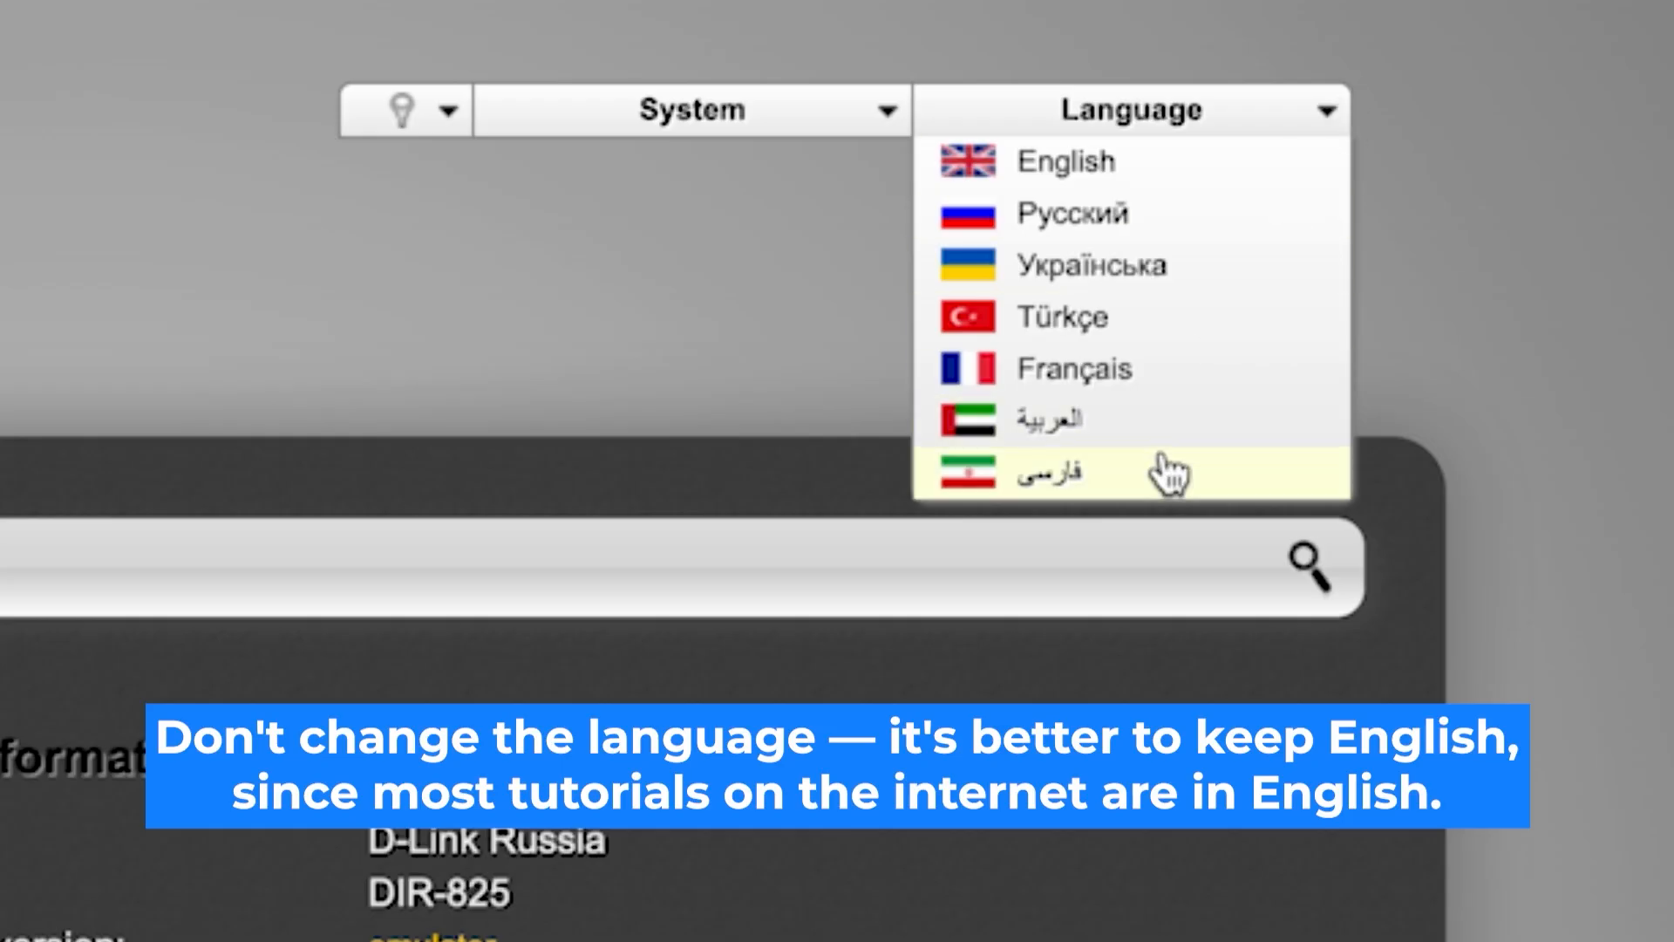
{"action": "left_click", "coordinate": [1192, 190]}
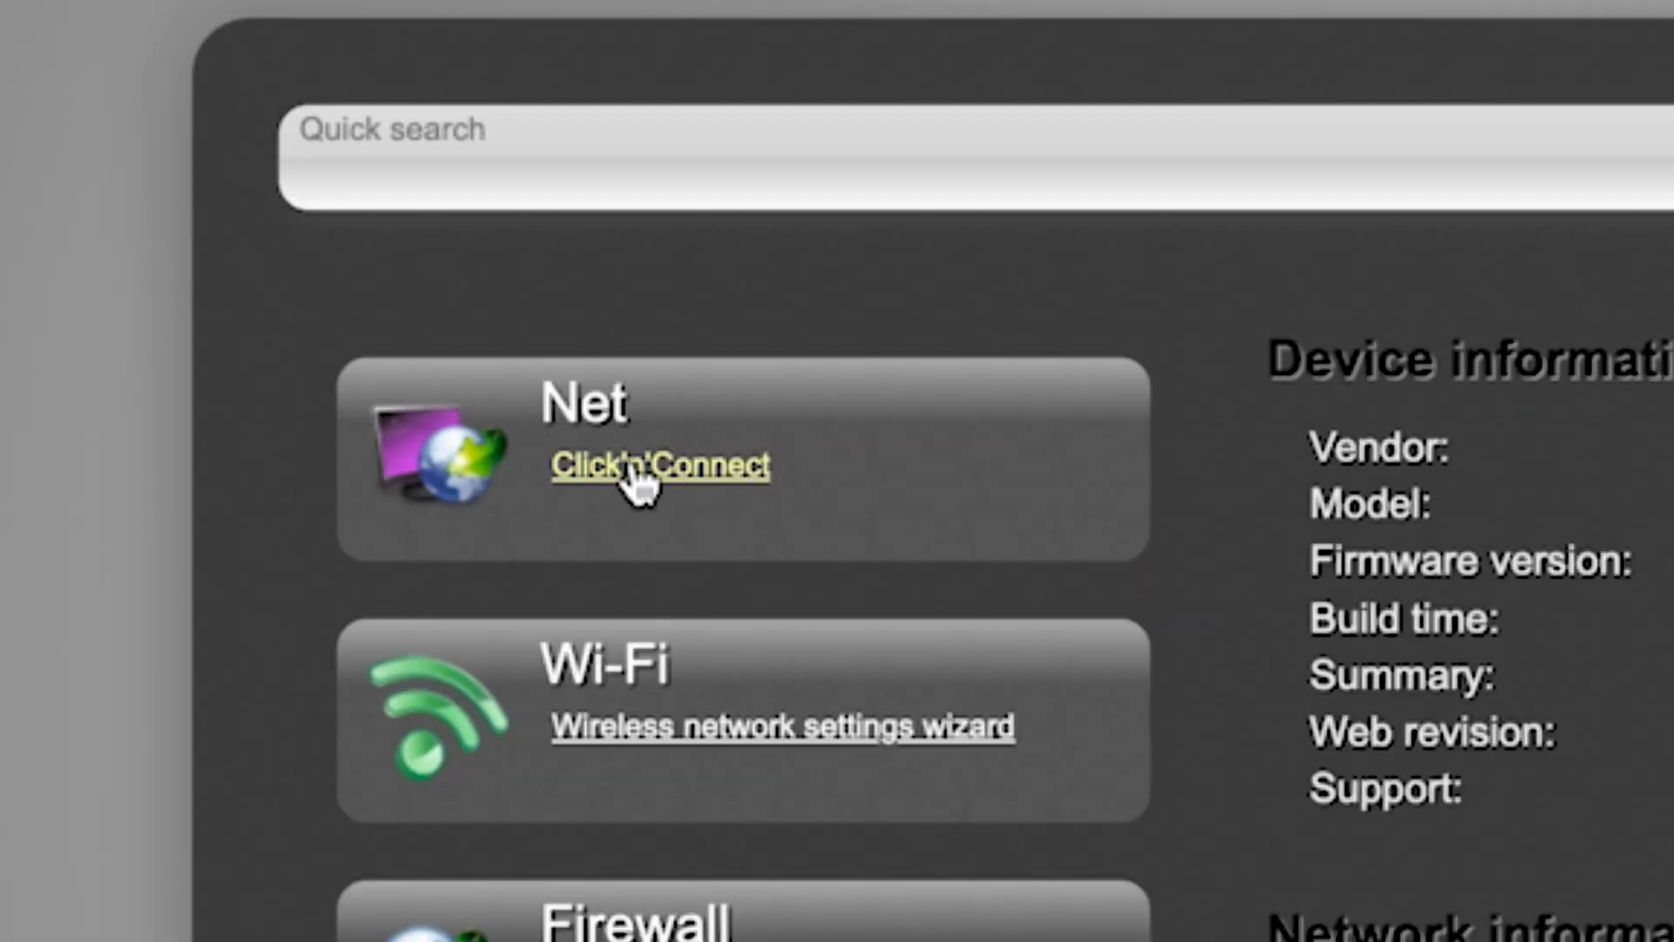
Start the Click'n'Connect wizard for the Net settings and proceed past the provider choice with Manually kept
{"action": "left_click", "coordinate": [284, 266]}
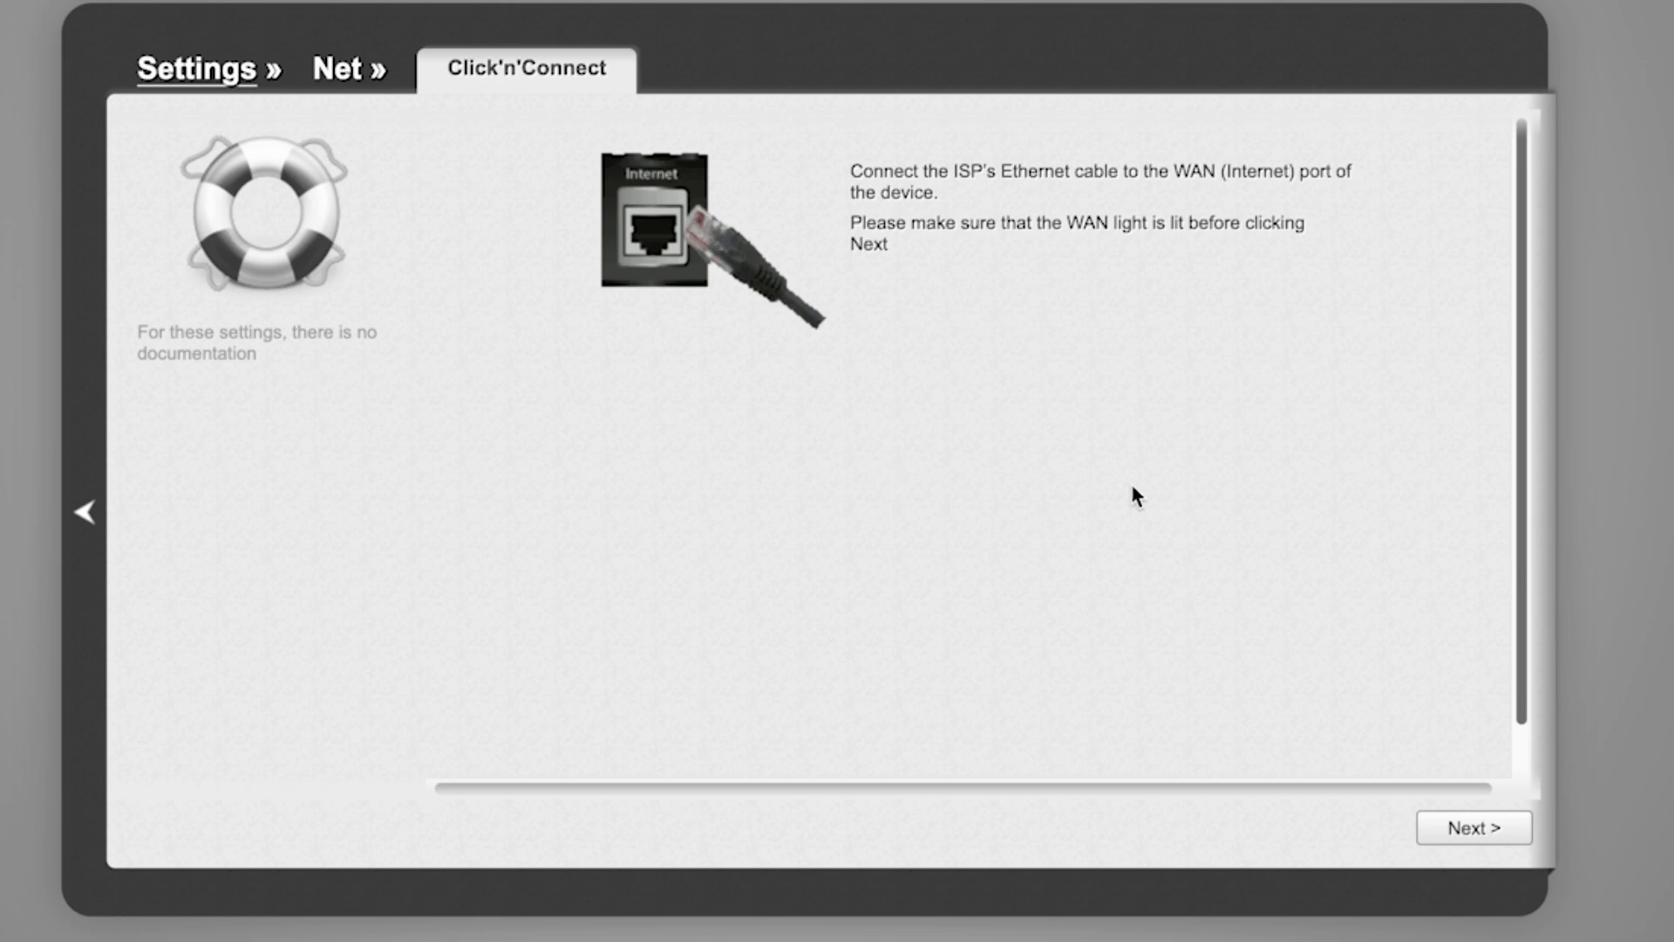
{"action": "scroll", "coordinate": [1360, 528], "scroll_direction": "down", "scroll_amount": 1}
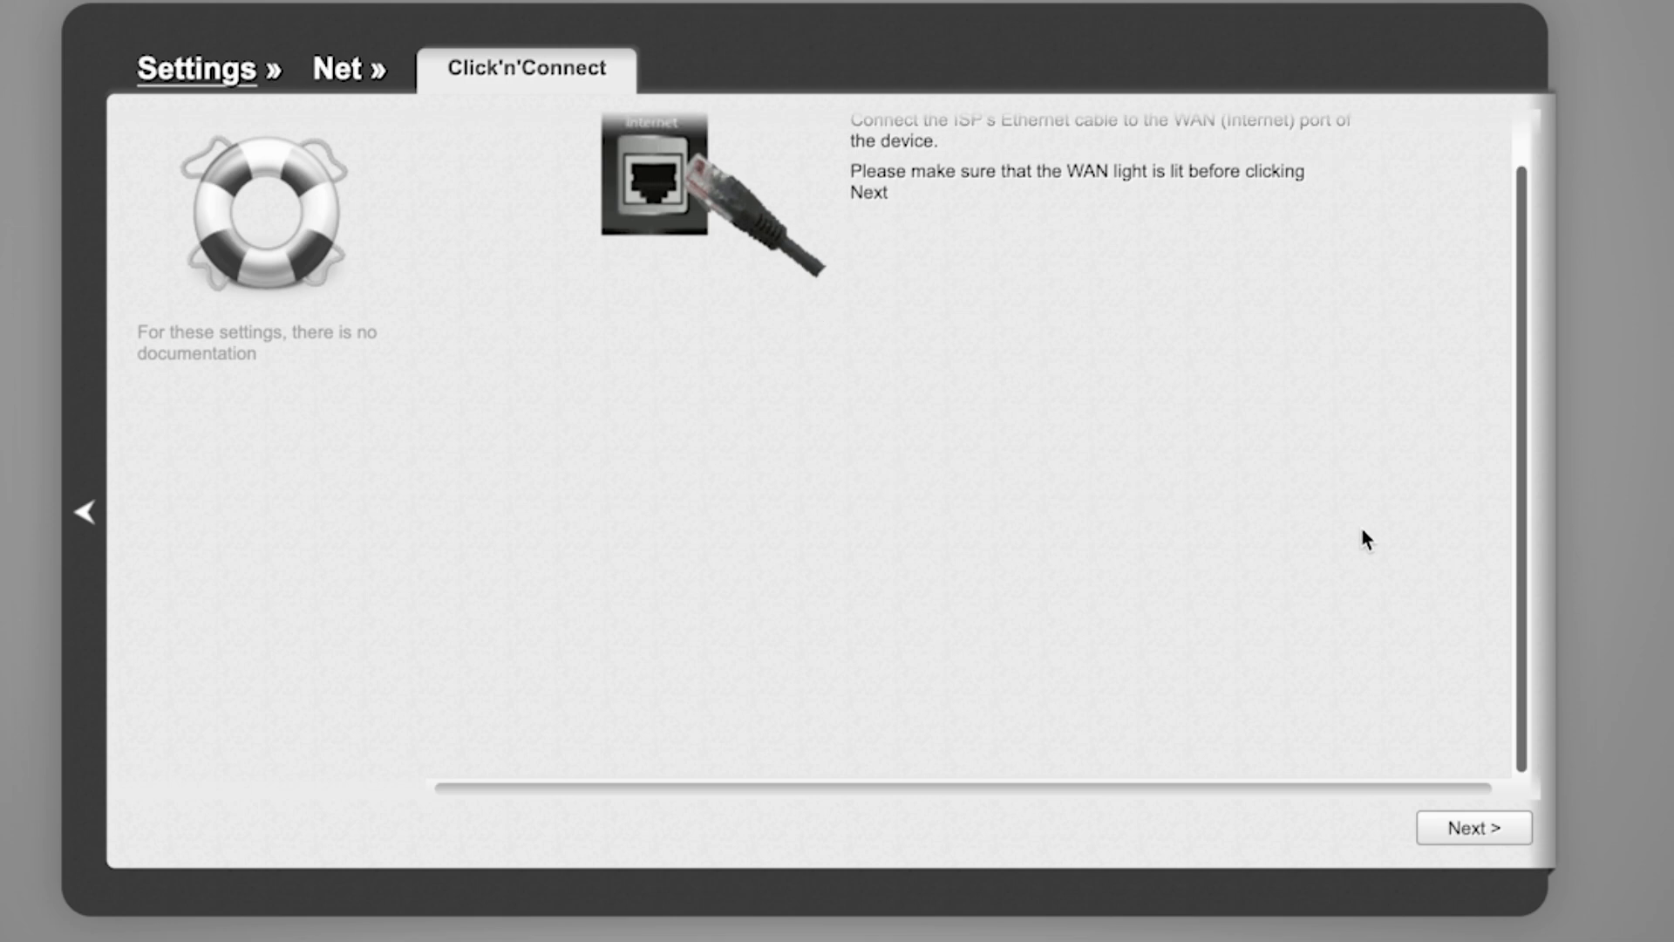
{"action": "left_click", "coordinate": [1500, 835]}
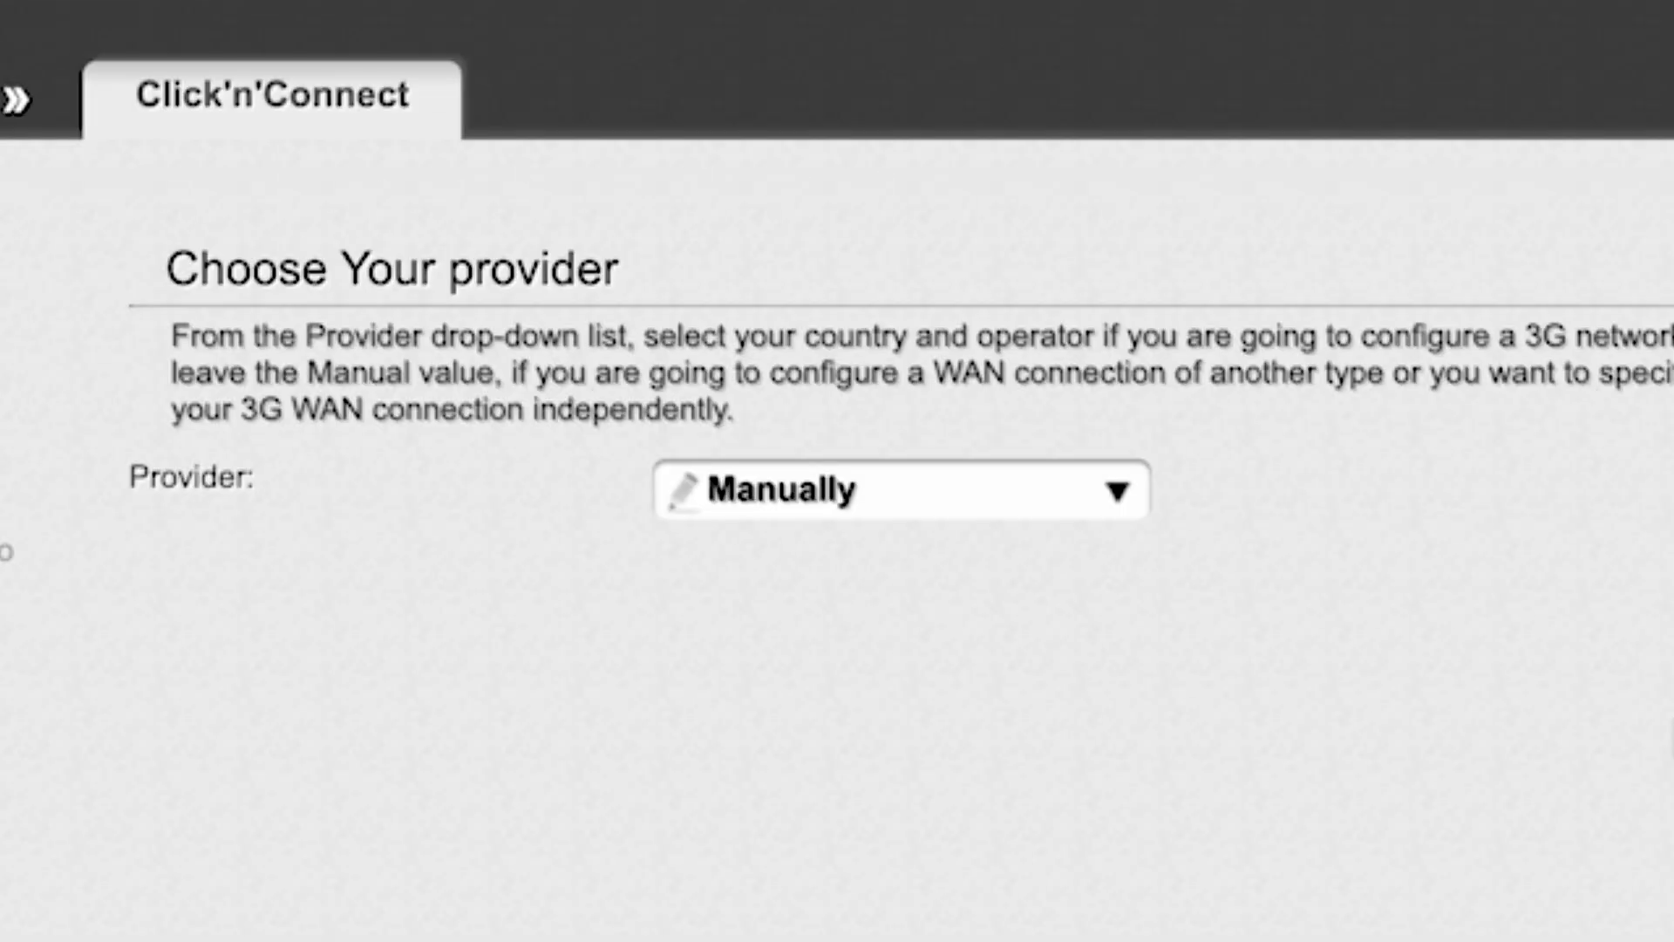
{"action": "left_click", "coordinate": [1124, 493]}
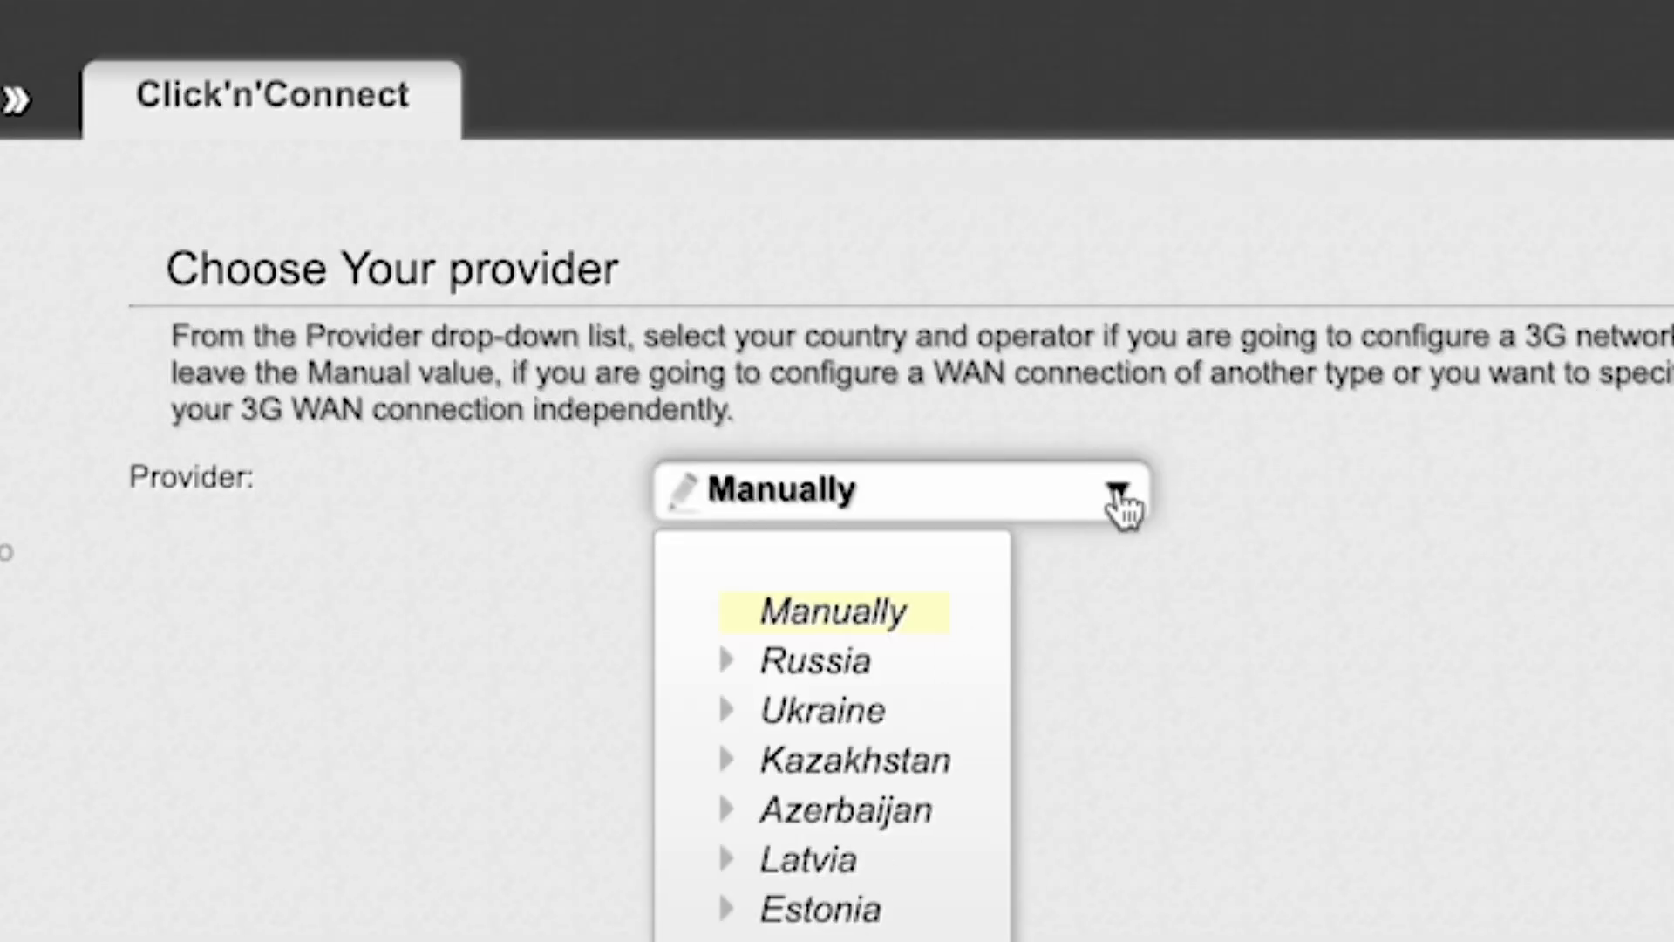
{"action": "left_click", "coordinate": [1120, 496]}
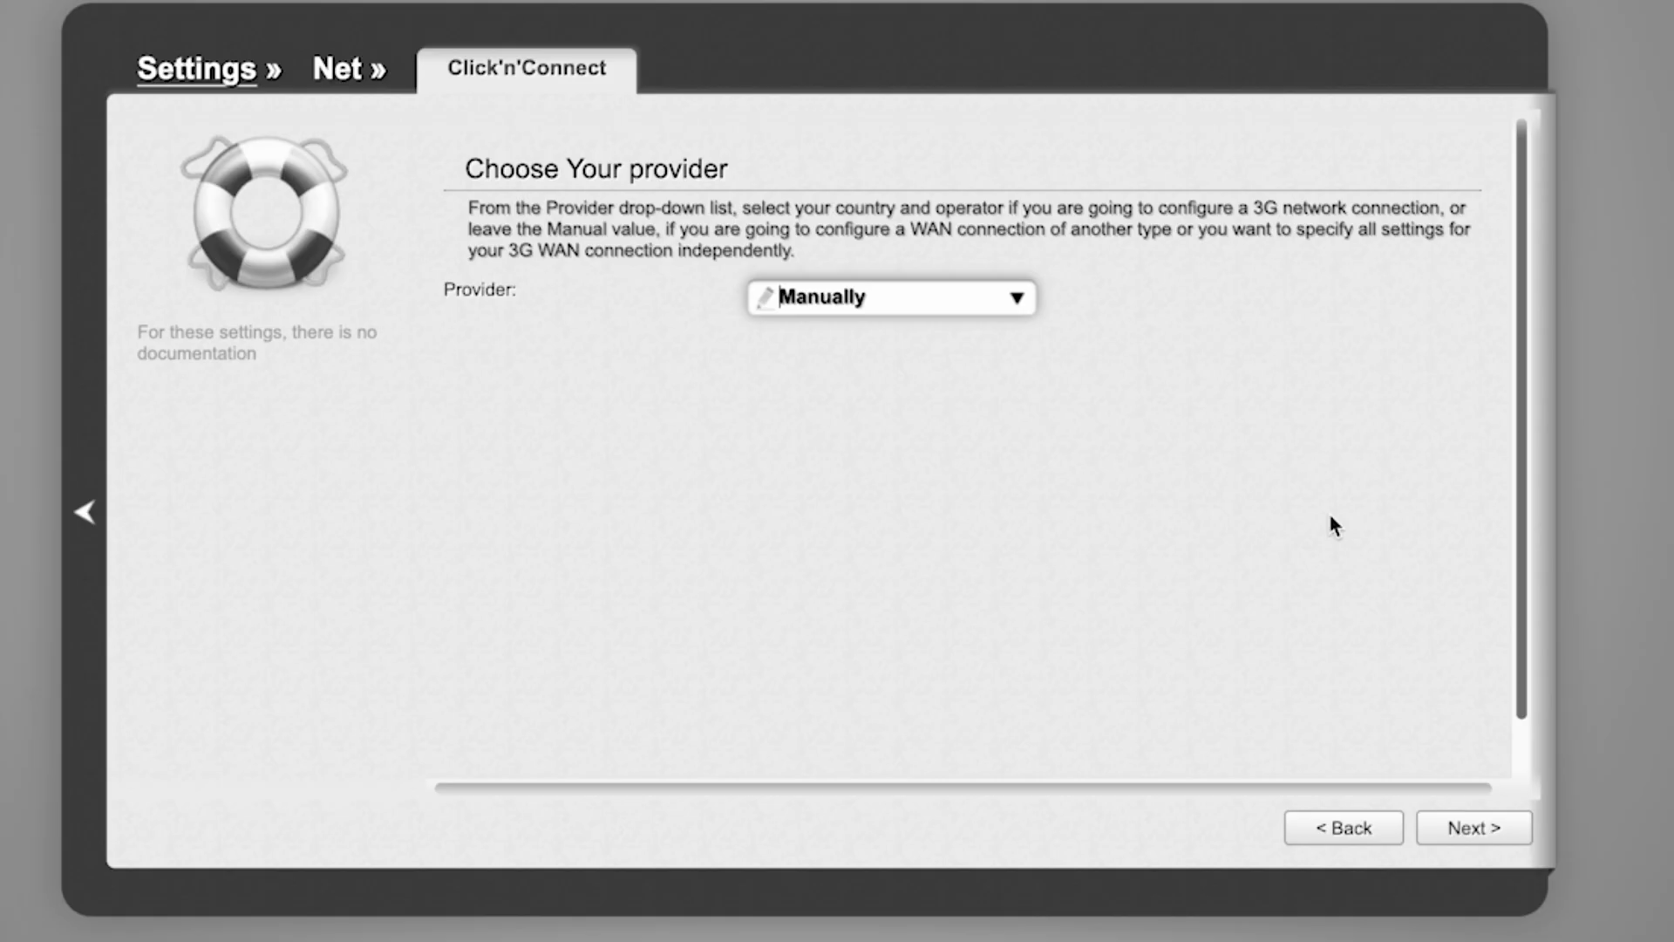
{"action": "left_click", "coordinate": [1484, 830]}
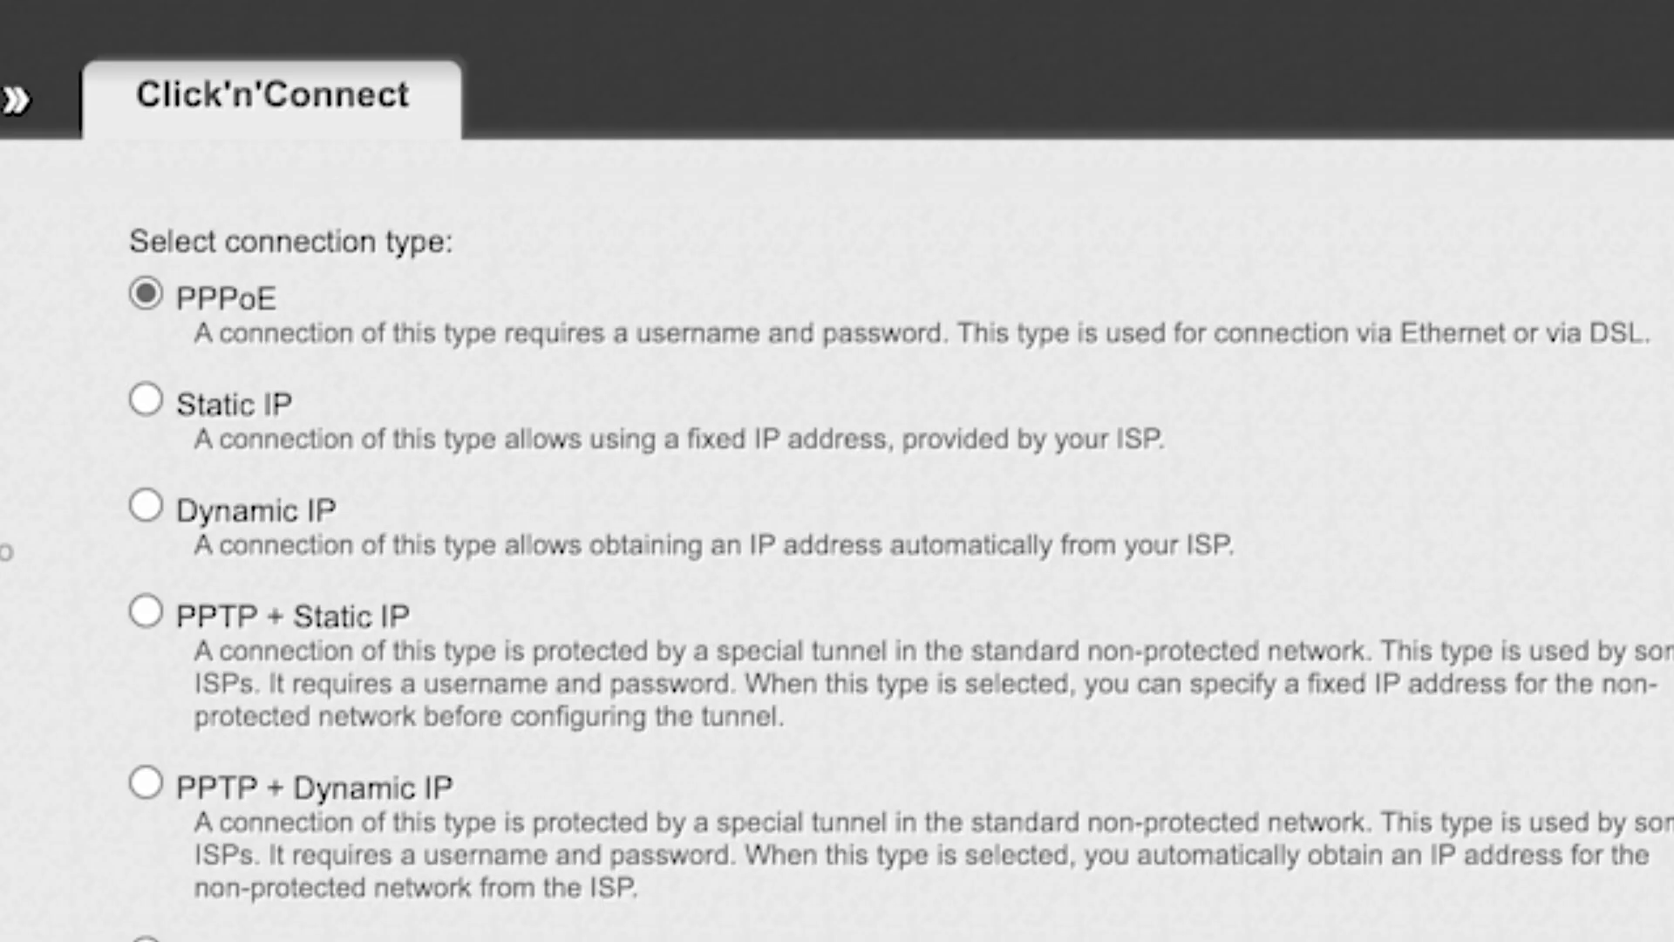
Look through the connection types, choose Dynamic IP and continue to the connection settings
{"action": "scroll", "coordinate": [837, 523], "scroll_direction": "down", "scroll_amount": 3}
{"action": "scroll", "coordinate": [837, 523], "scroll_direction": "down", "scroll_amount": 3}
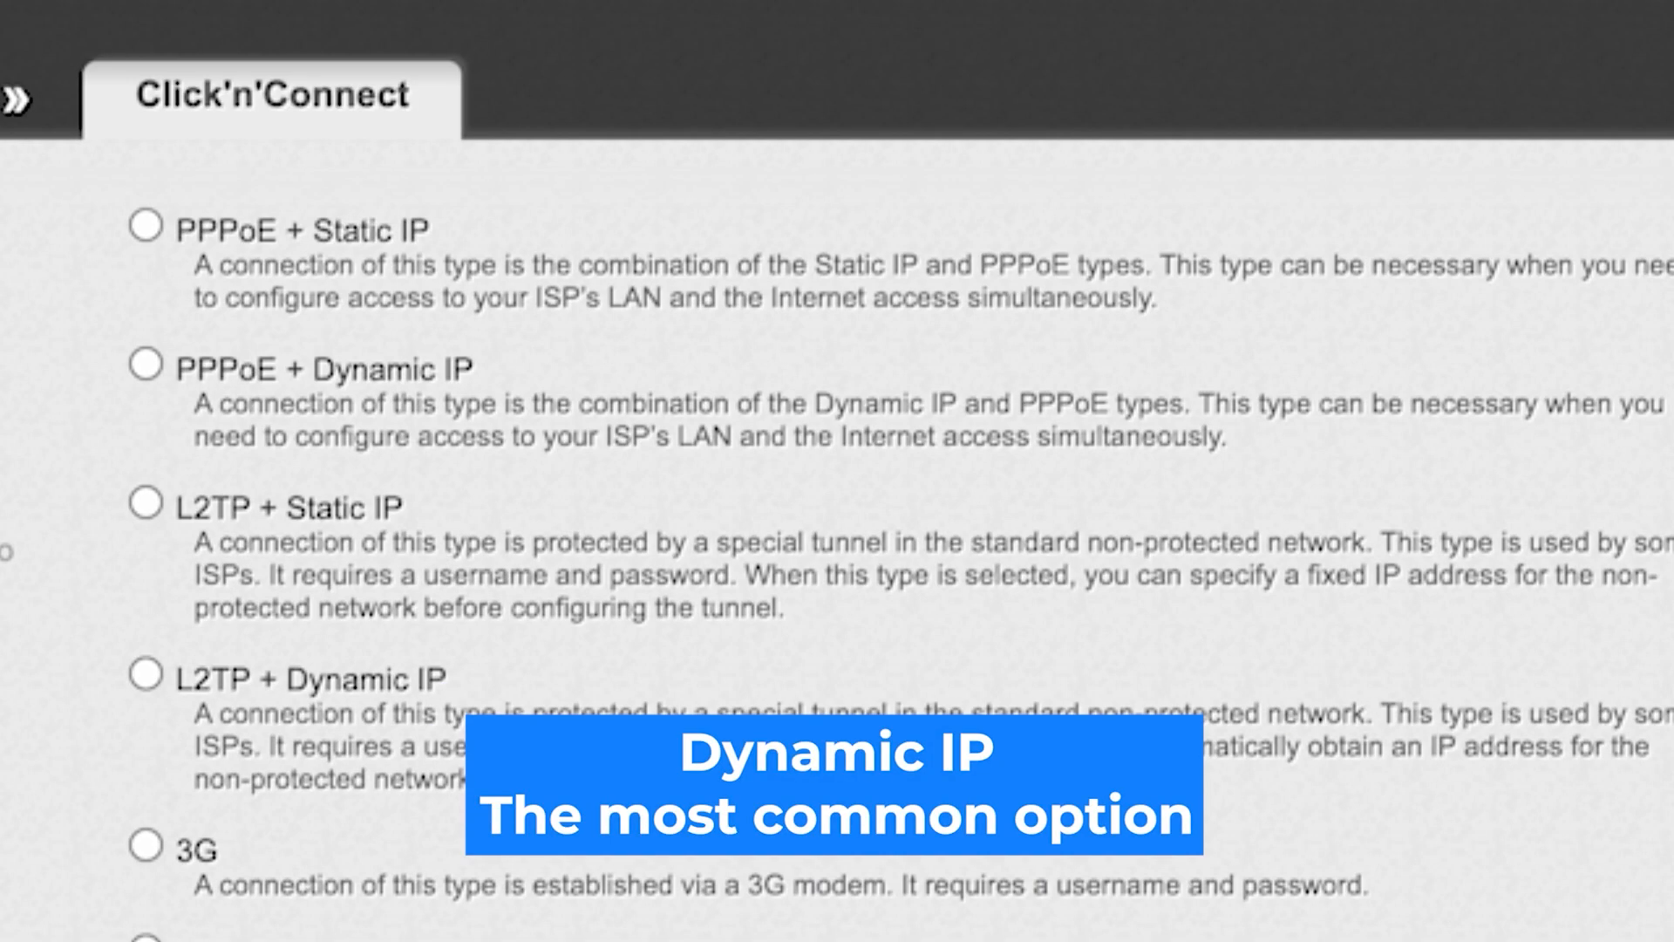
{"action": "scroll", "coordinate": [900, 561], "scroll_direction": "up", "scroll_amount": 6}
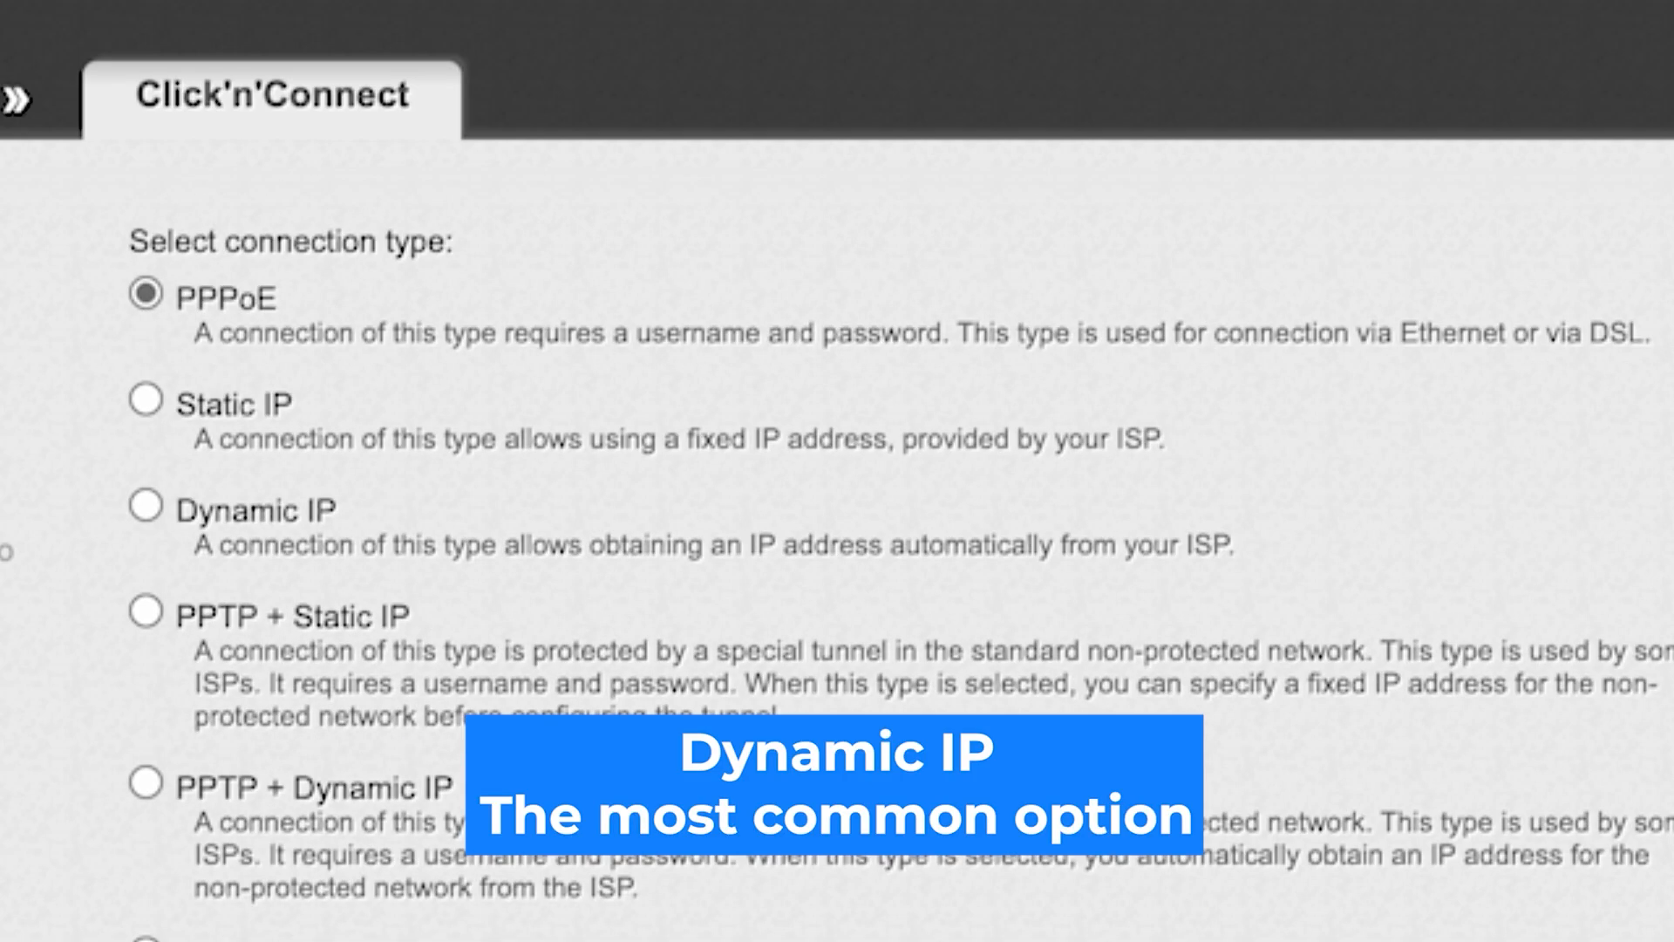
{"action": "left_click", "coordinate": [146, 506]}
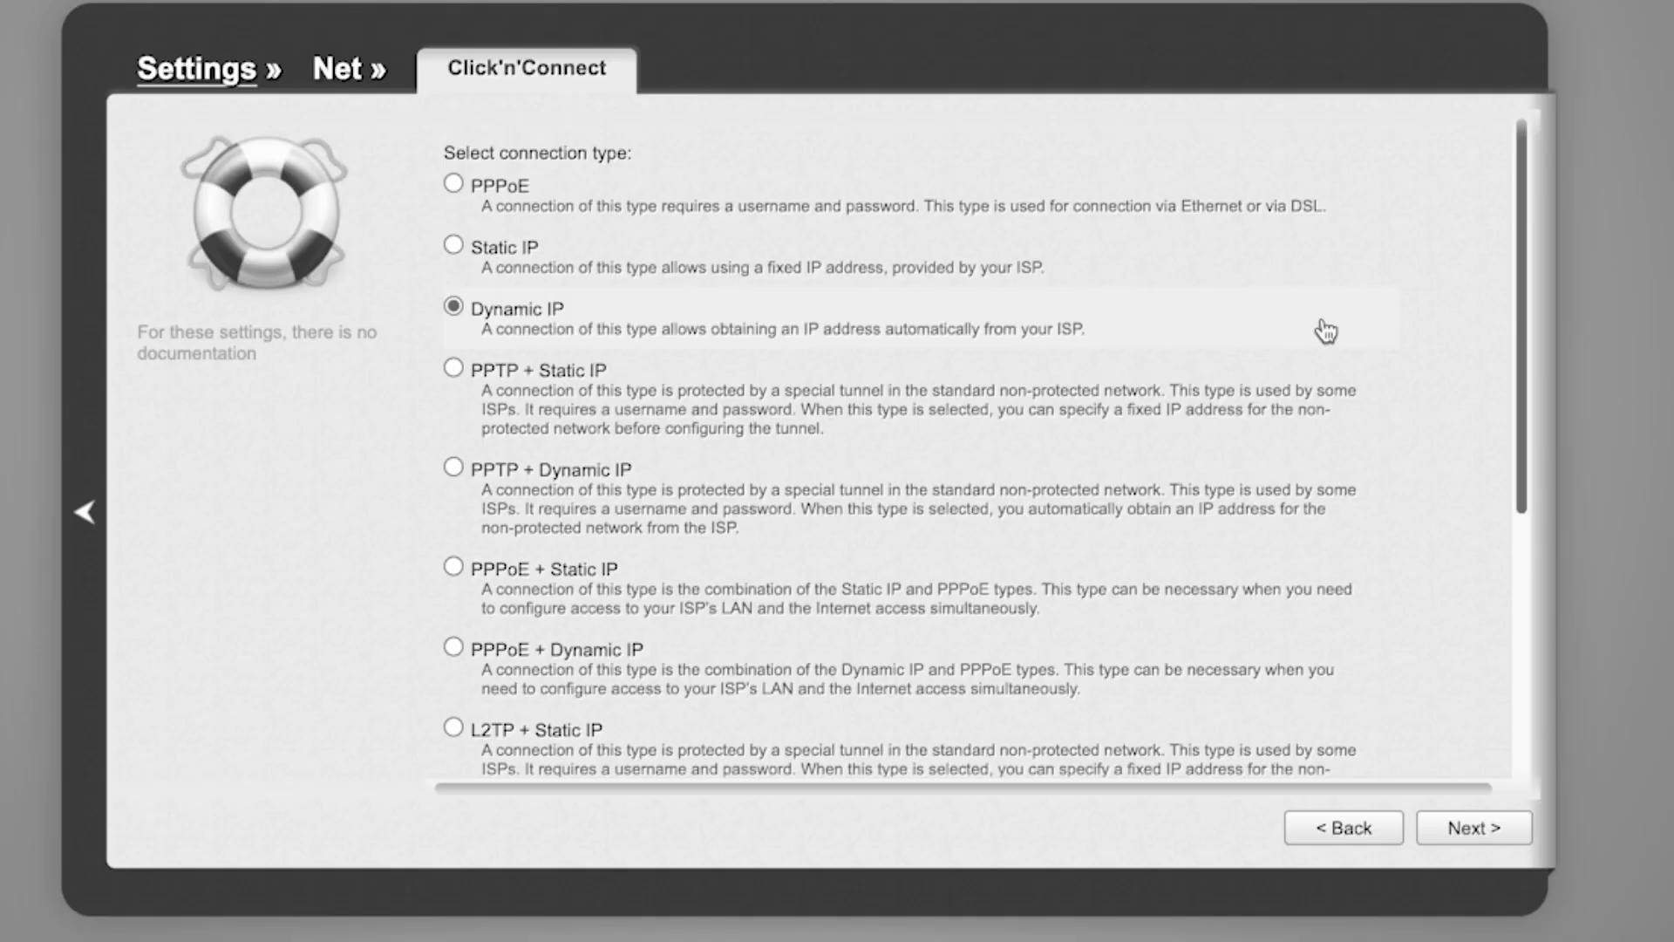
{"action": "left_click", "coordinate": [1474, 843]}
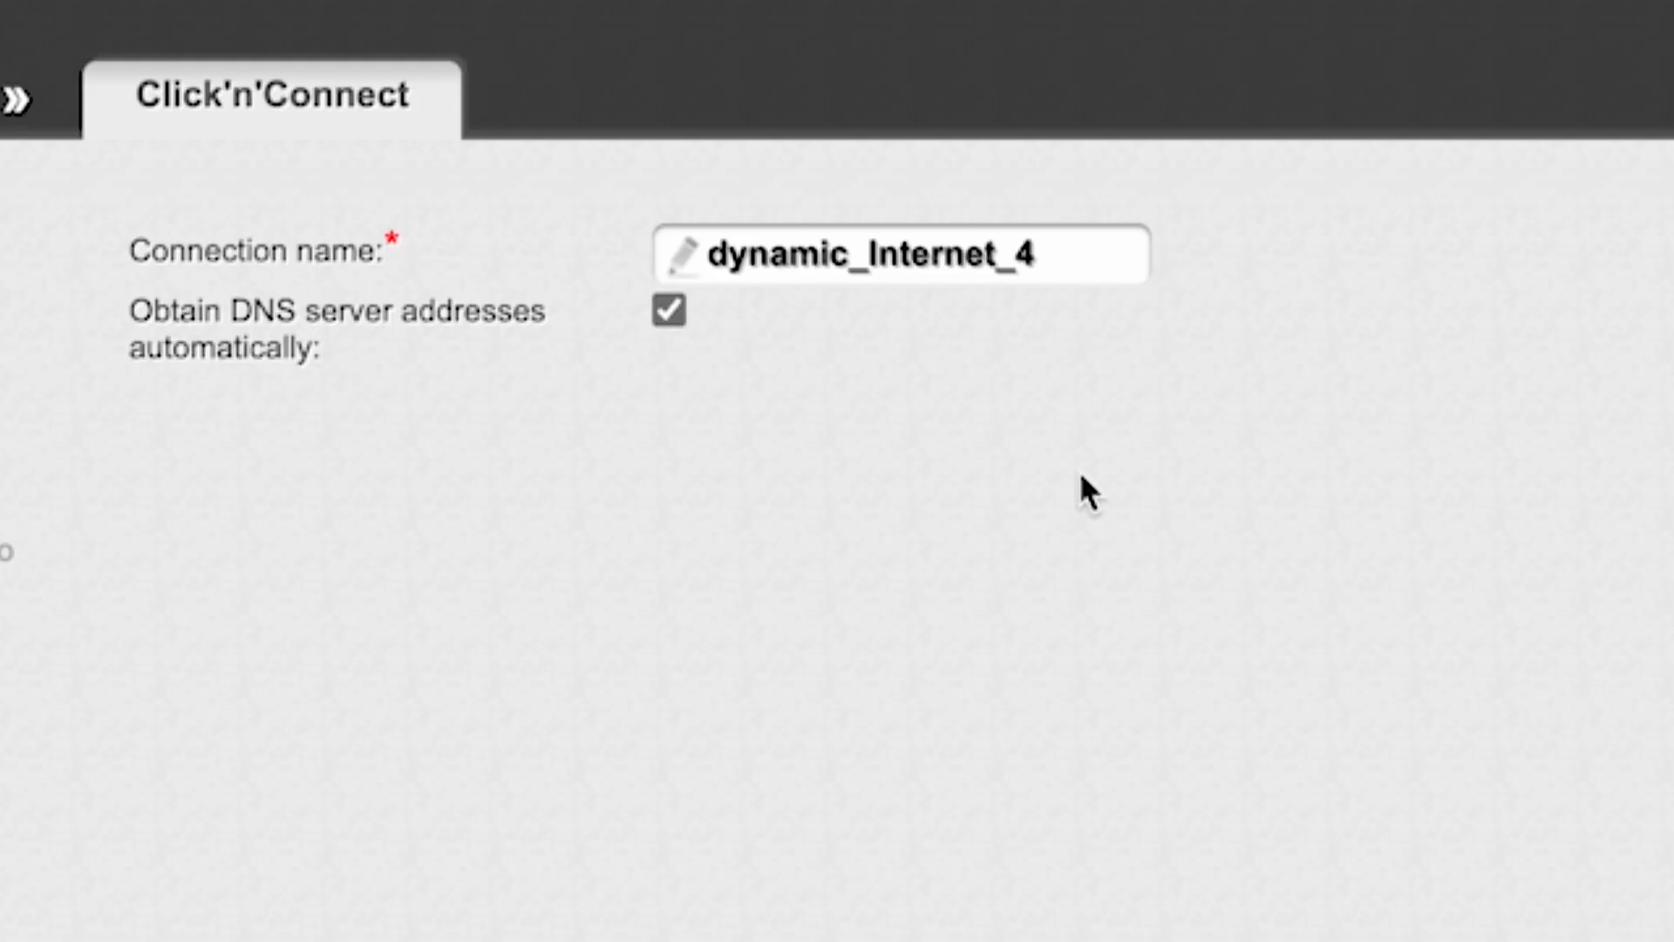
Keep the connection name dynamic_Internet_4 with automatic DNS server addresses, and review the wizard's settings summary
{"action": "left_click", "coordinate": [1040, 258]}
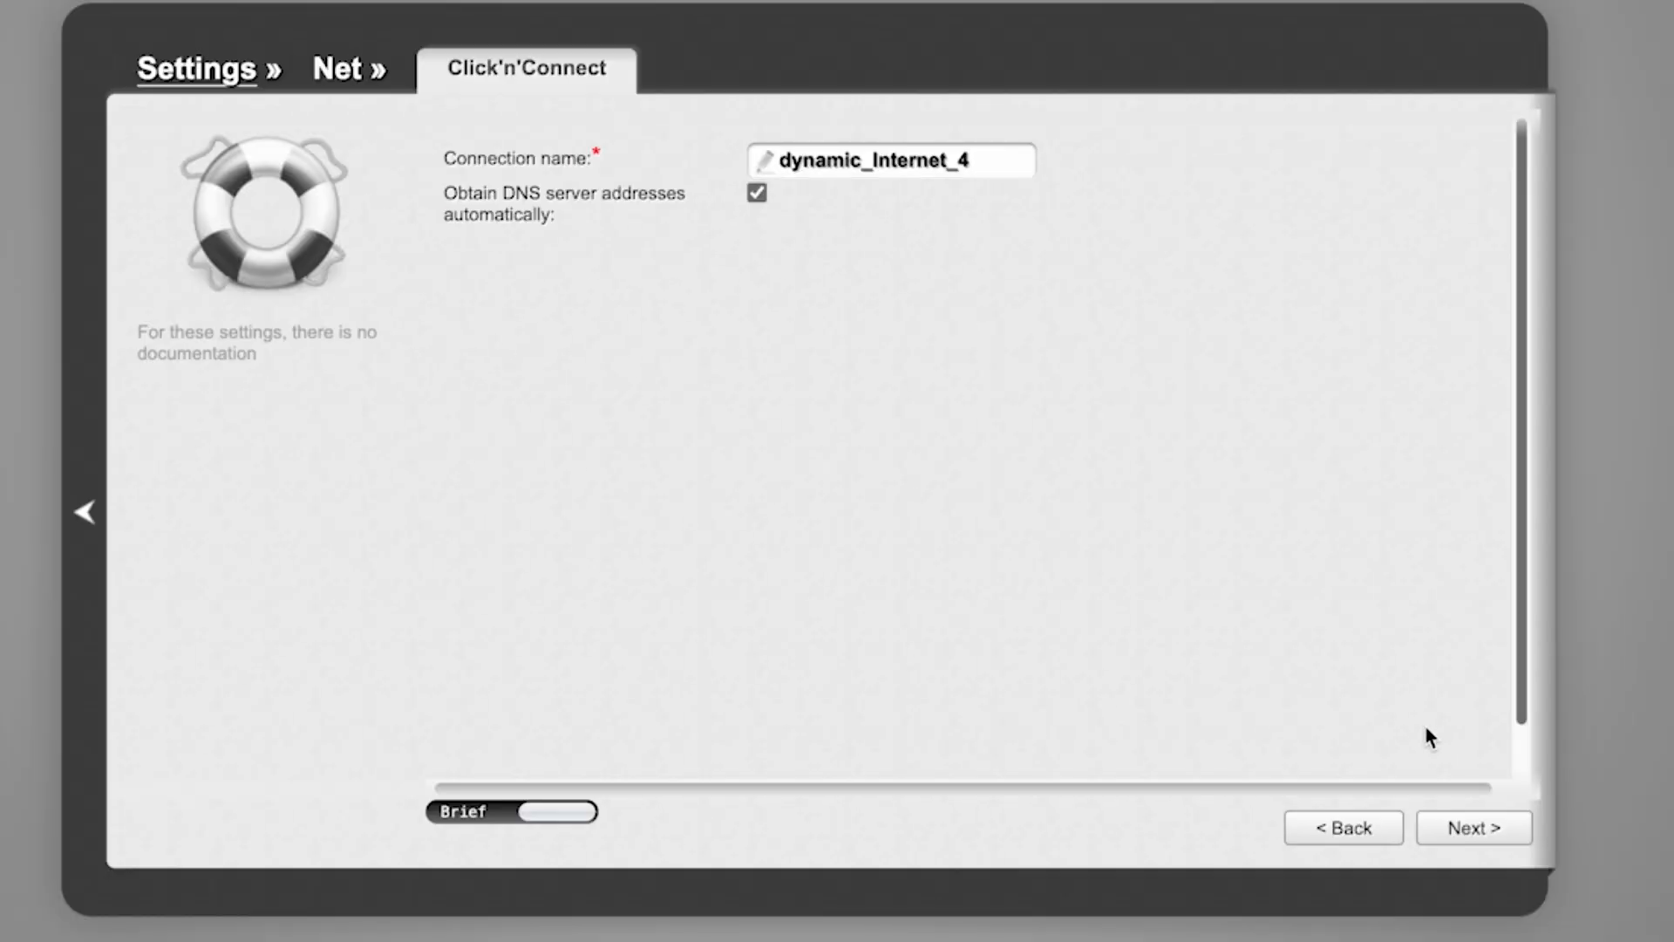
{"action": "left_click", "coordinate": [1458, 829]}
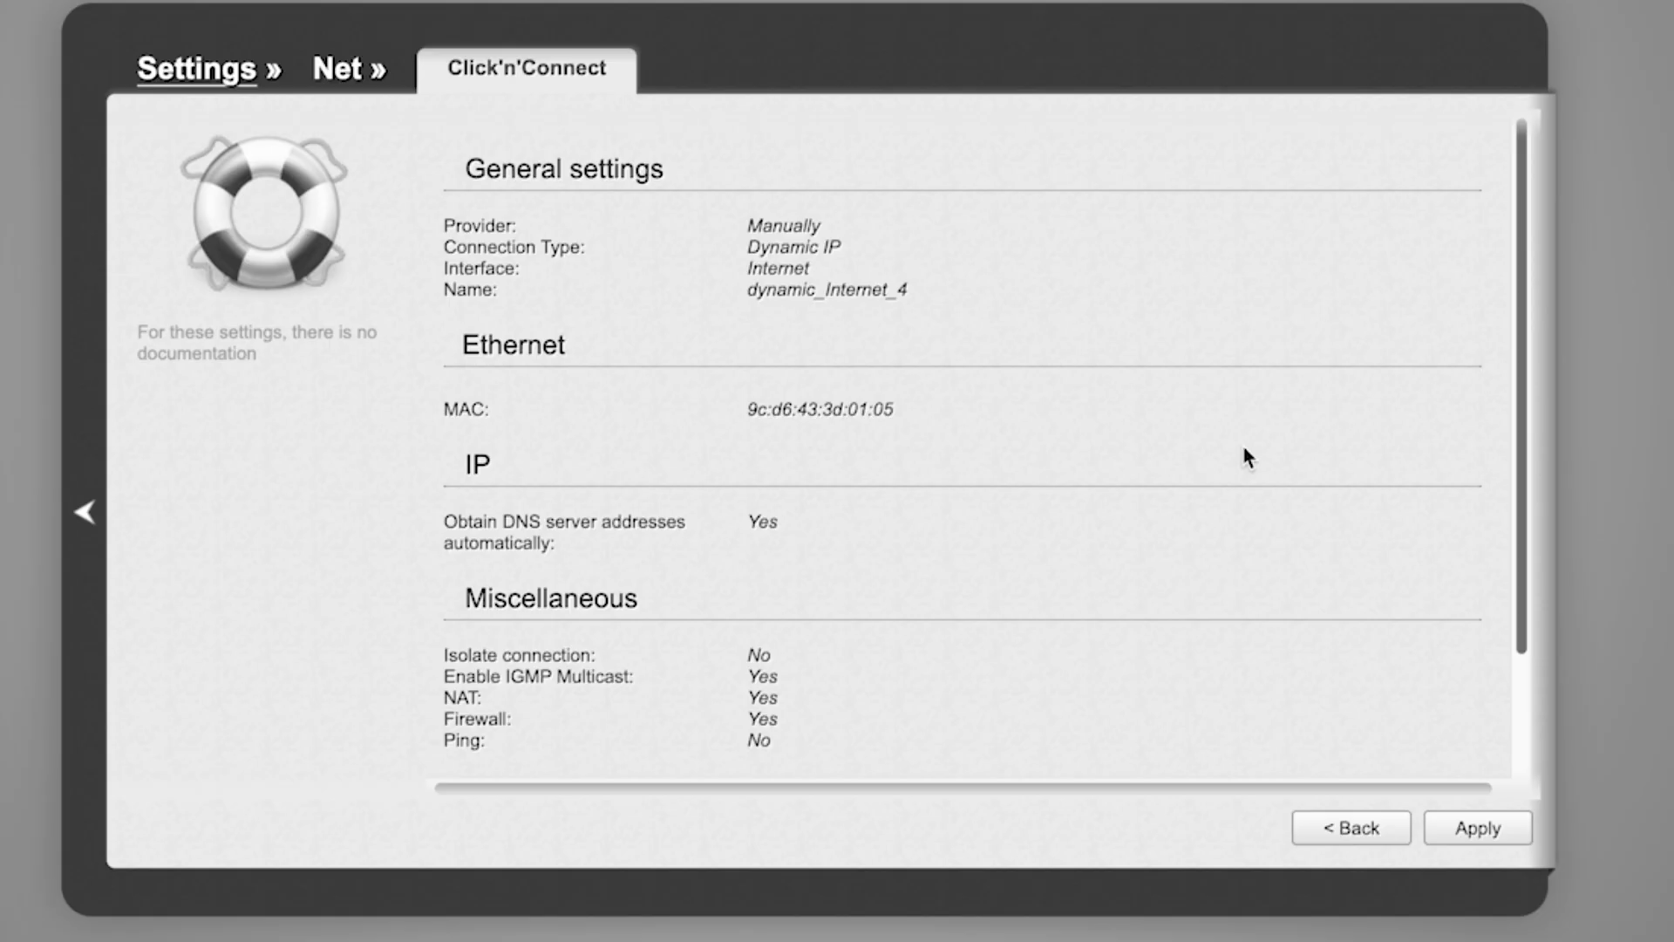
{"action": "scroll", "coordinate": [1247, 446], "scroll_direction": "down", "scroll_amount": 3}
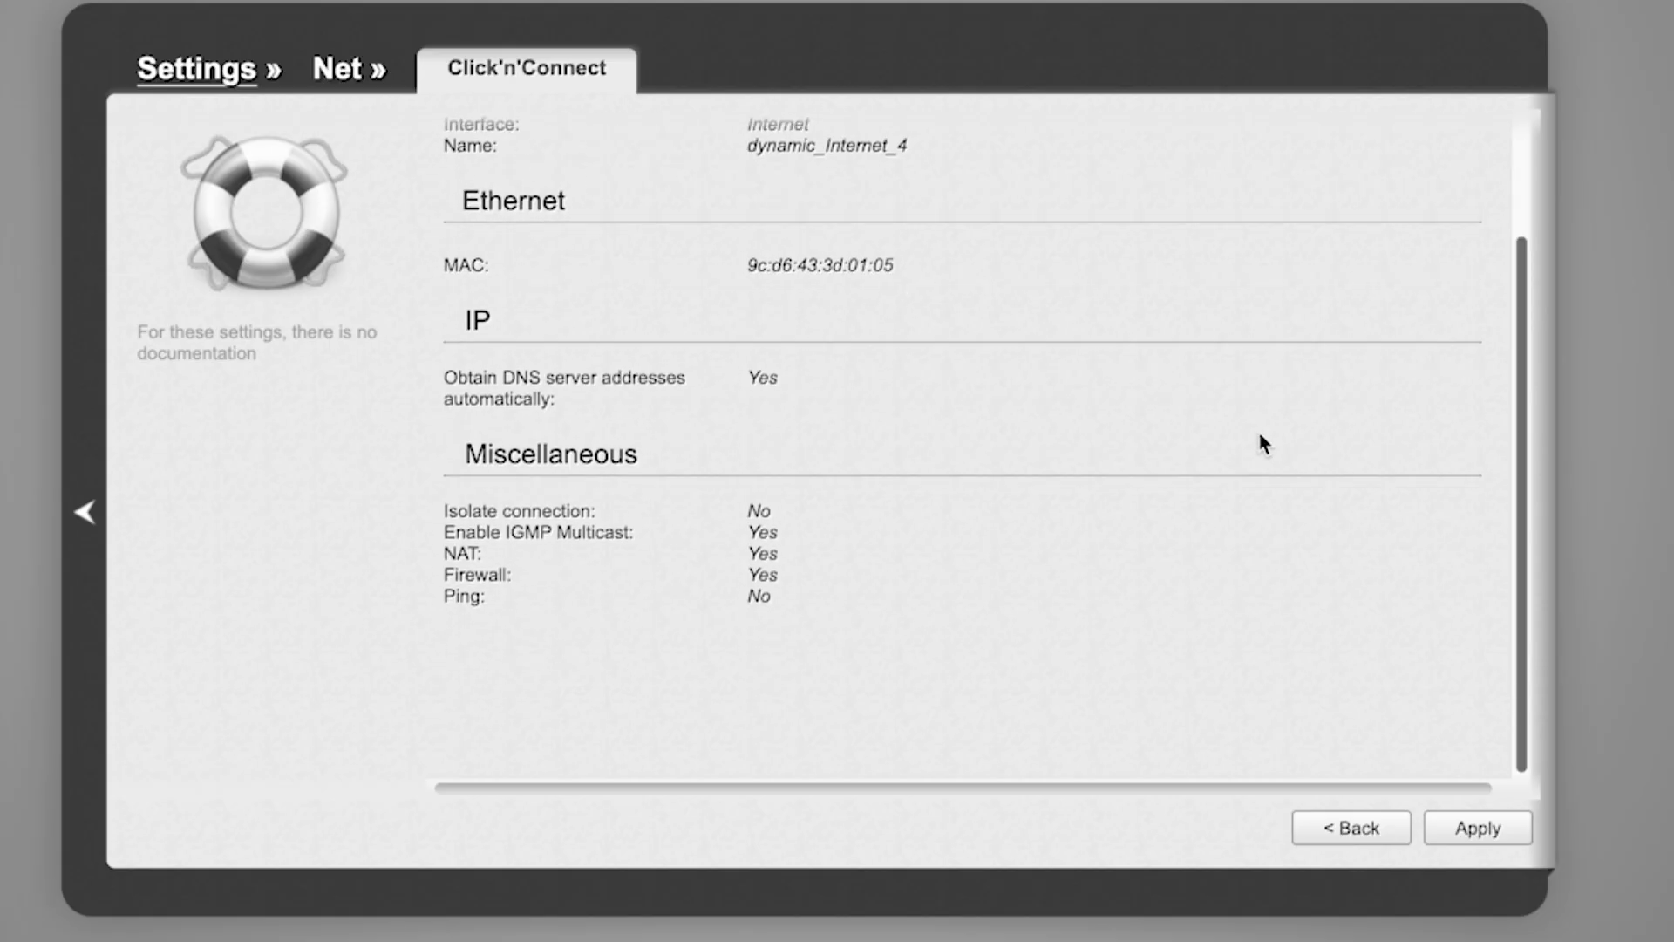
{"action": "scroll", "coordinate": [1260, 436], "scroll_direction": "up", "scroll_amount": 3}
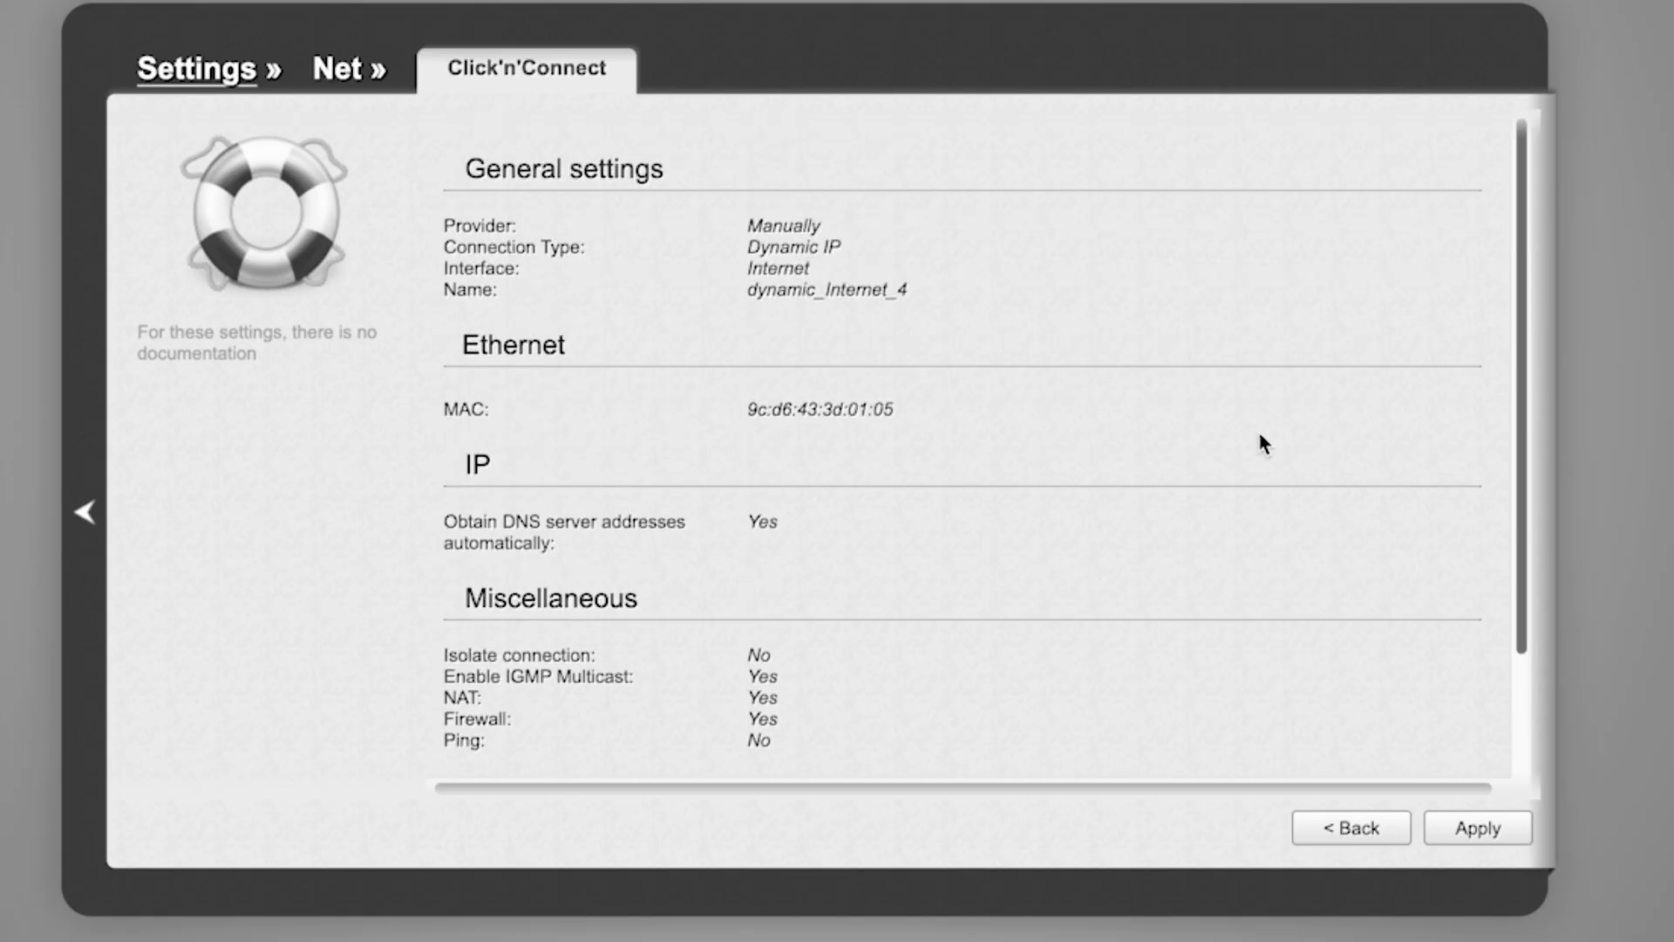
Apply the Dynamic IP connection settings, accept replacing the existing connection, and continue past the internet availability check
{"action": "left_click", "coordinate": [1469, 832]}
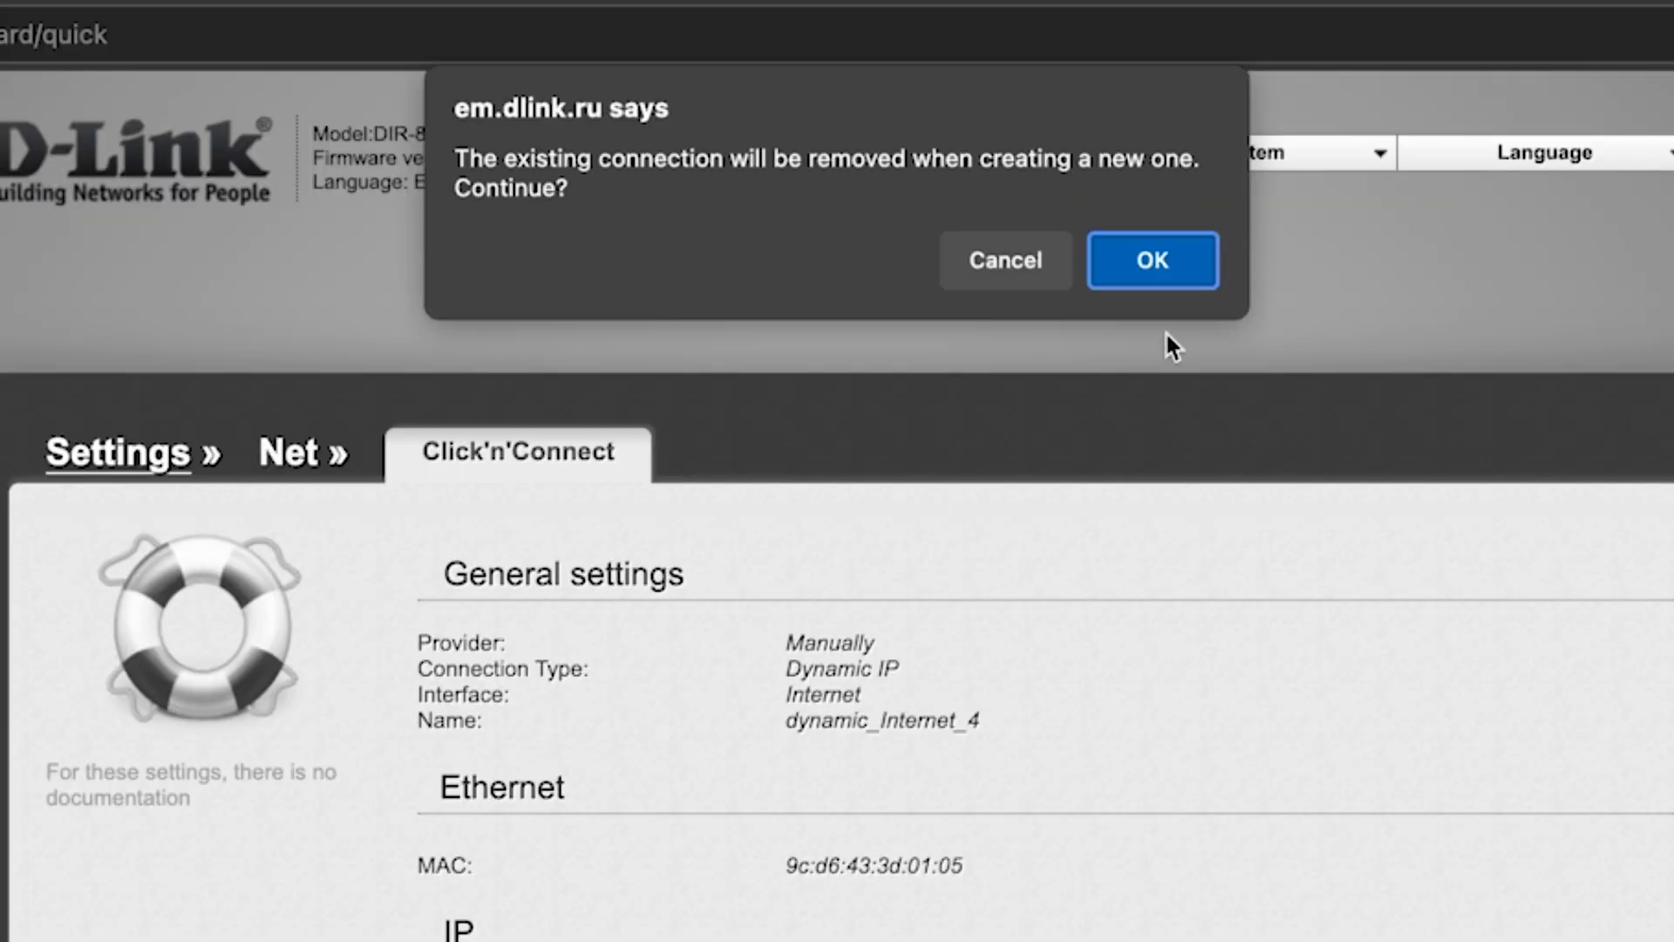
{"action": "left_click", "coordinate": [1169, 265]}
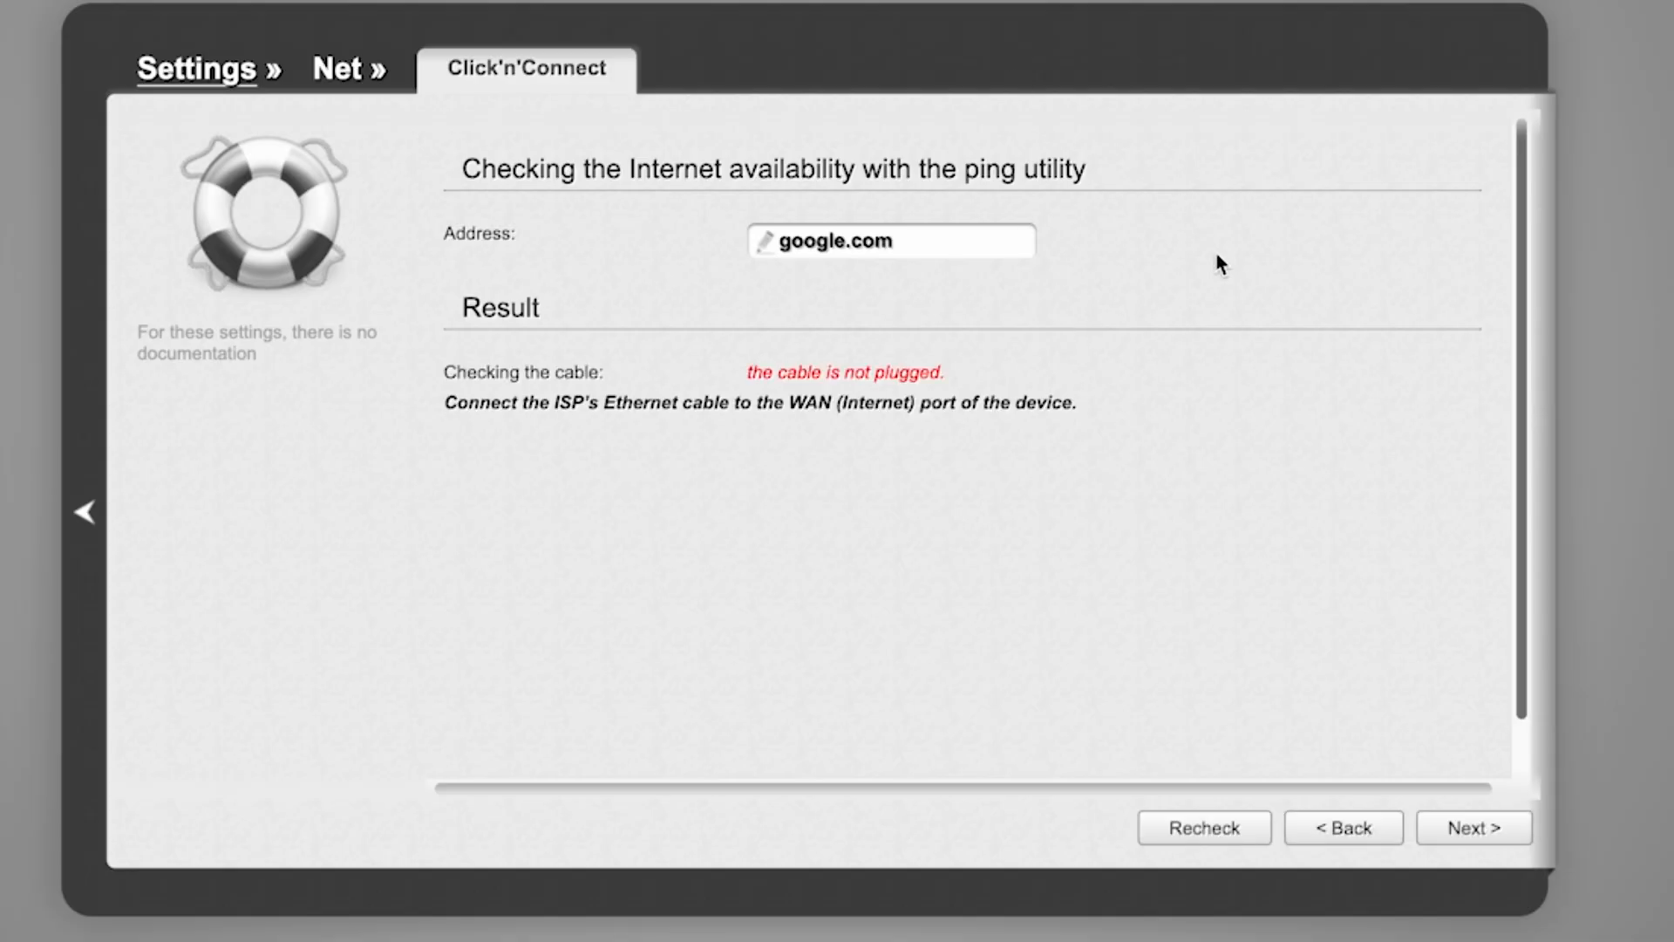
{"action": "left_click", "coordinate": [1473, 829]}
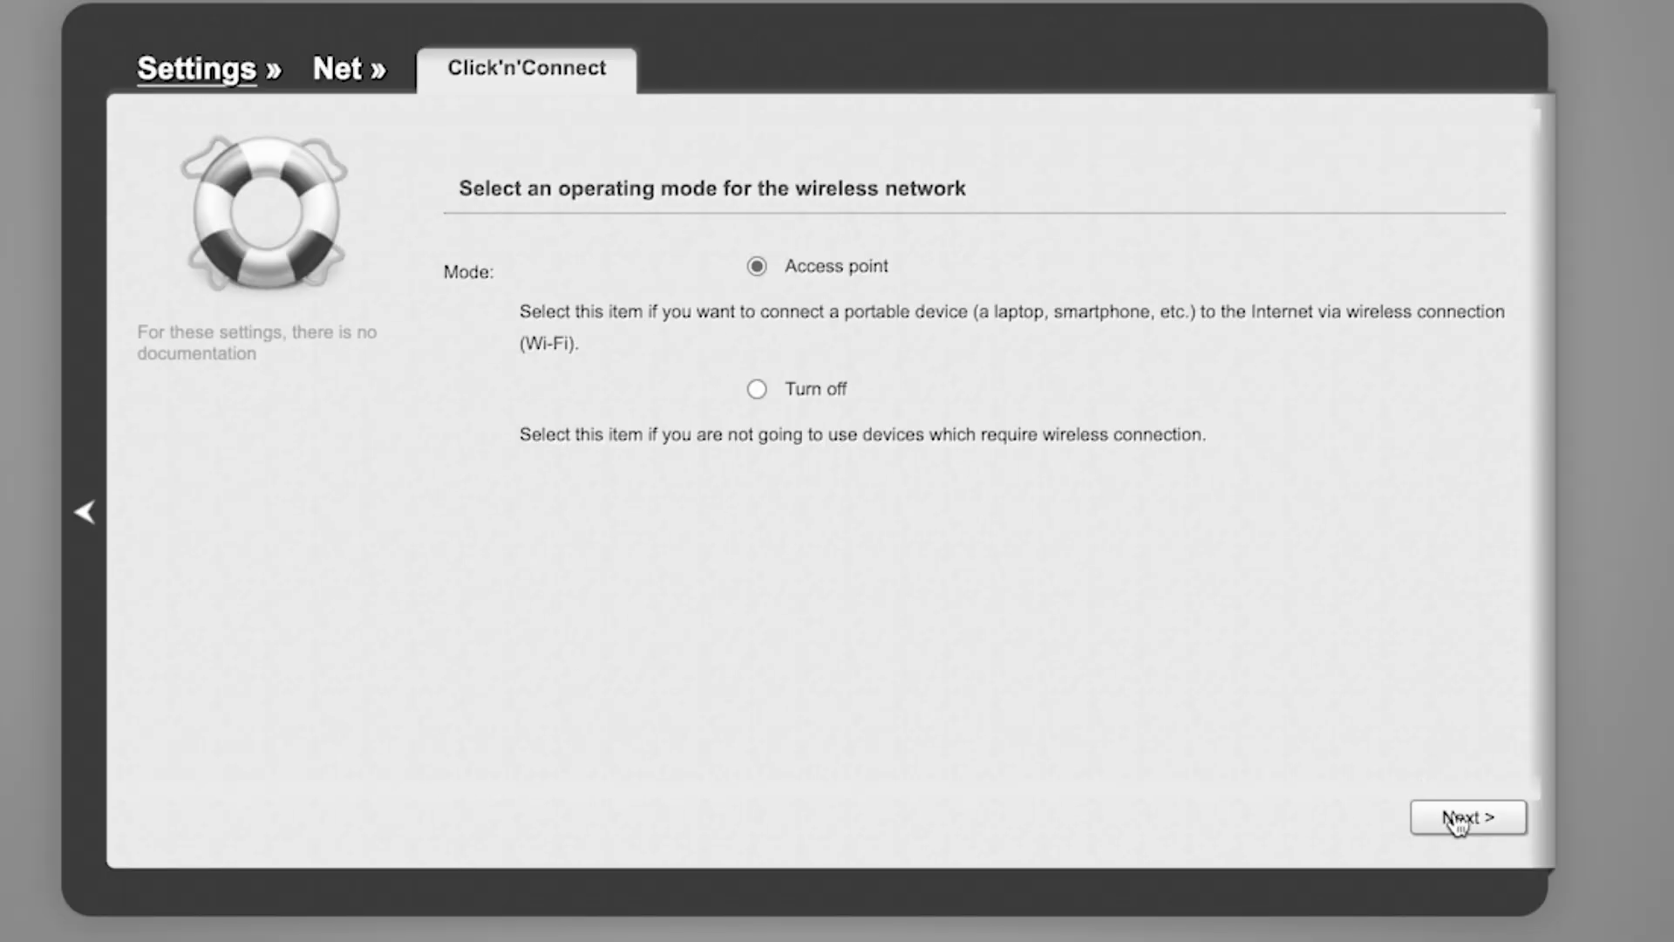
Keep the wireless network in Access point mode and accept DIR-EMUL as the 2.4 GHz network name
{"action": "left_click", "coordinate": [1450, 817]}
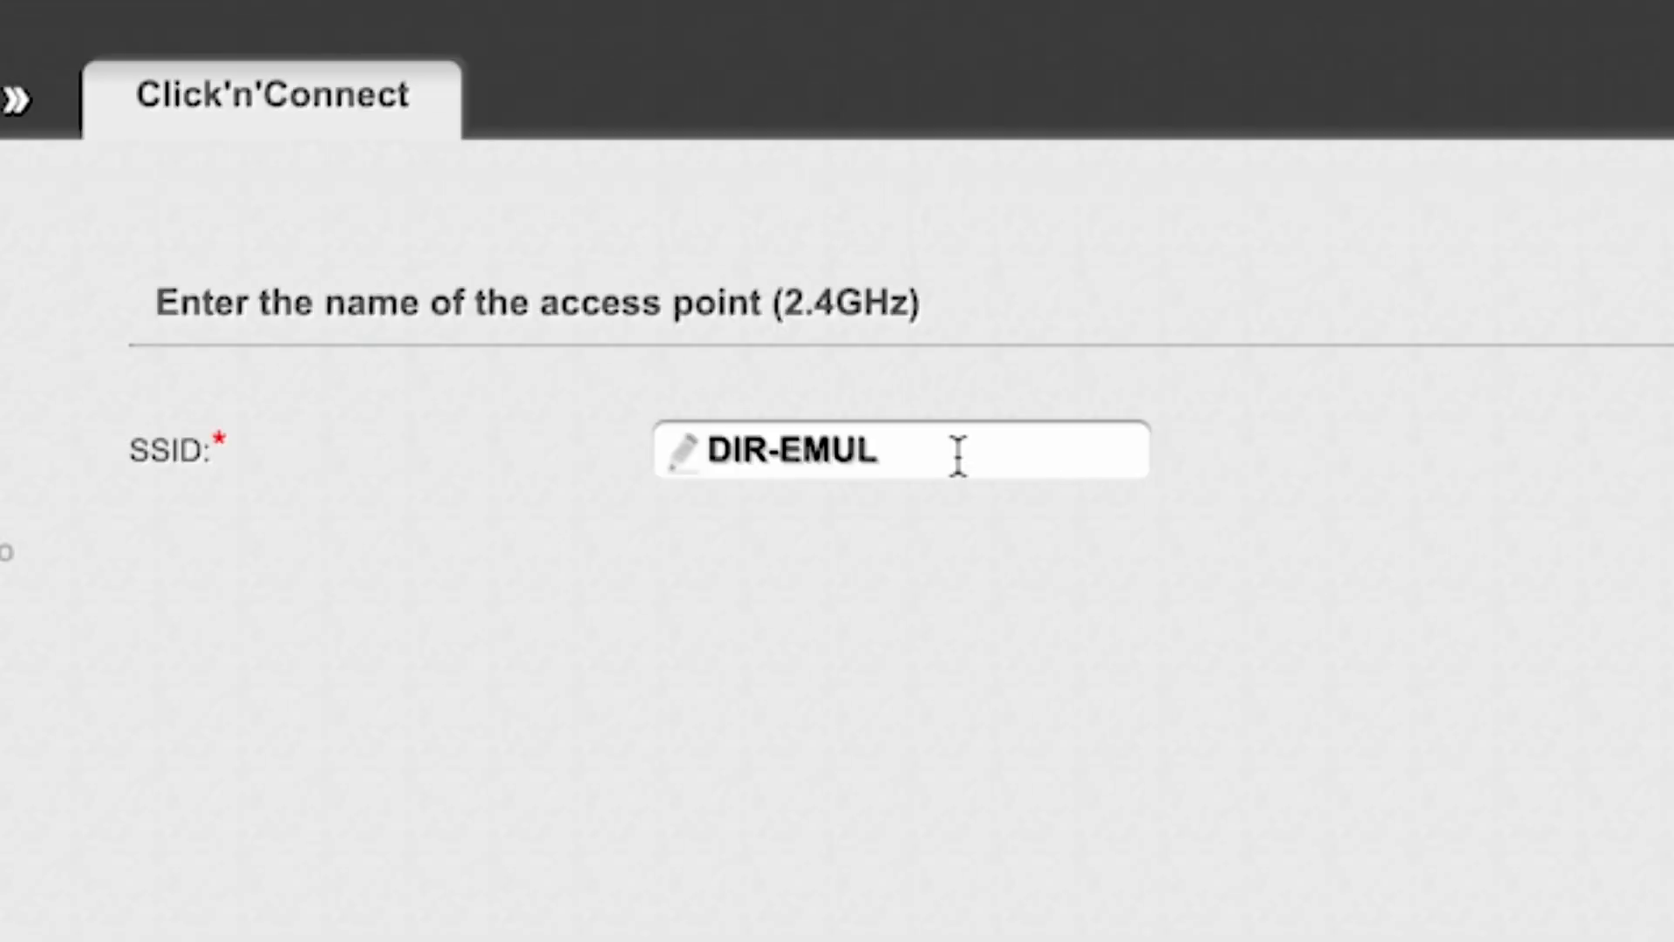
{"action": "left_click", "coordinate": [924, 277]}
{"action": "left_click_drag", "start_coordinate": [709, 448], "coordinate": [969, 442]}
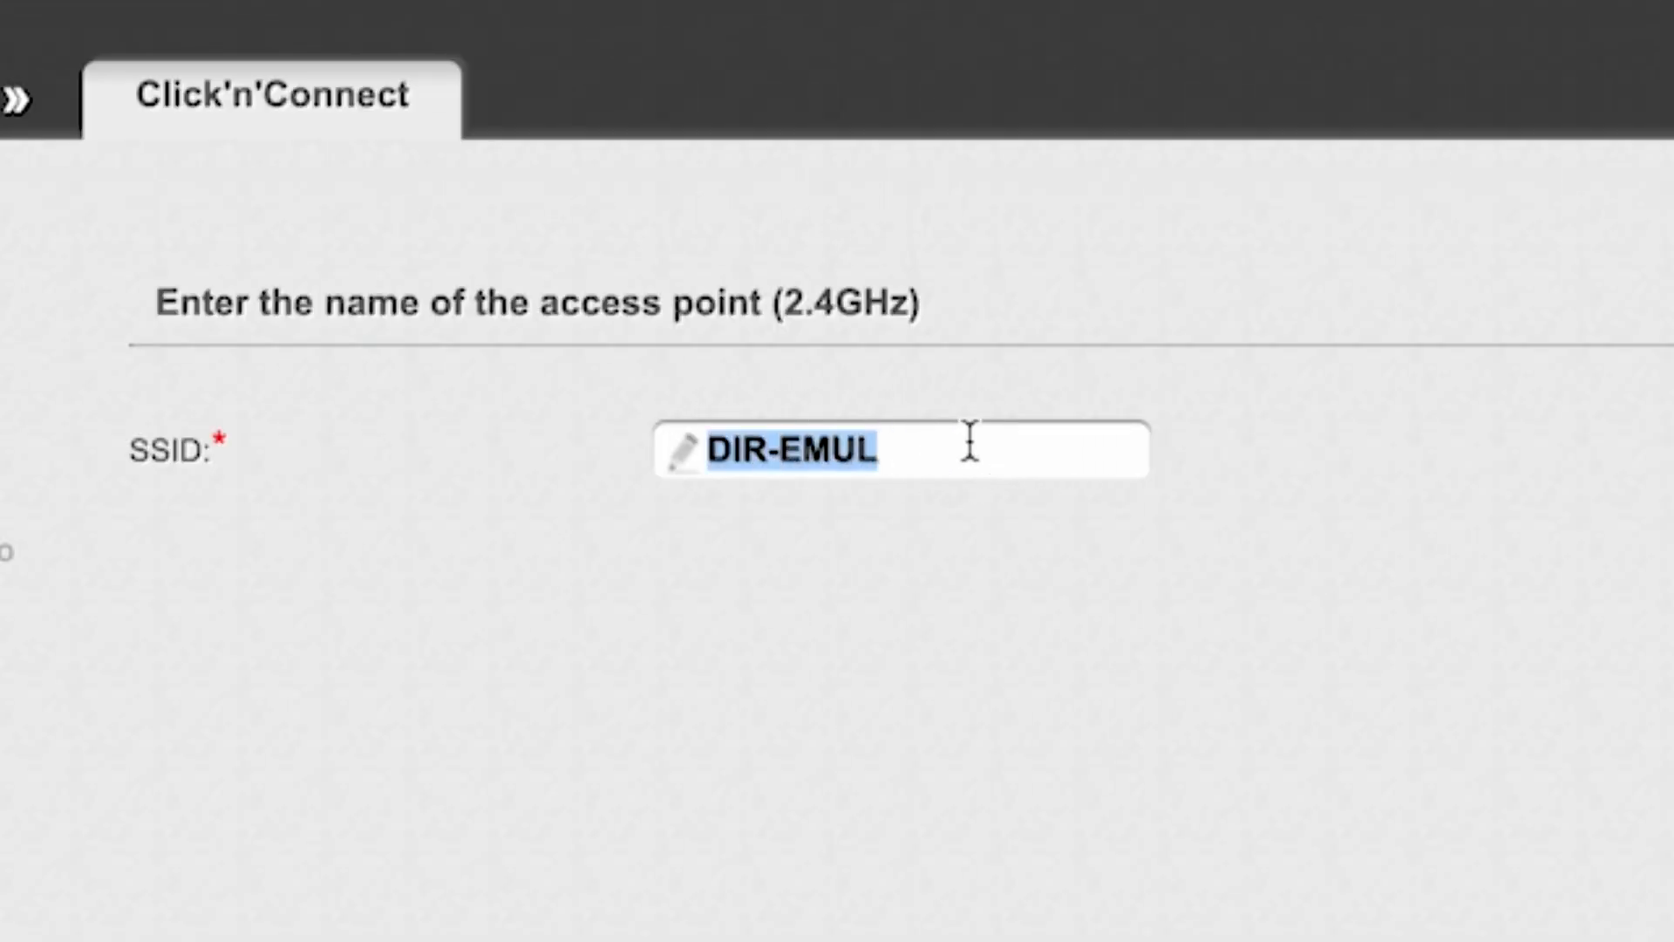
{"action": "left_click", "coordinate": [1406, 461]}
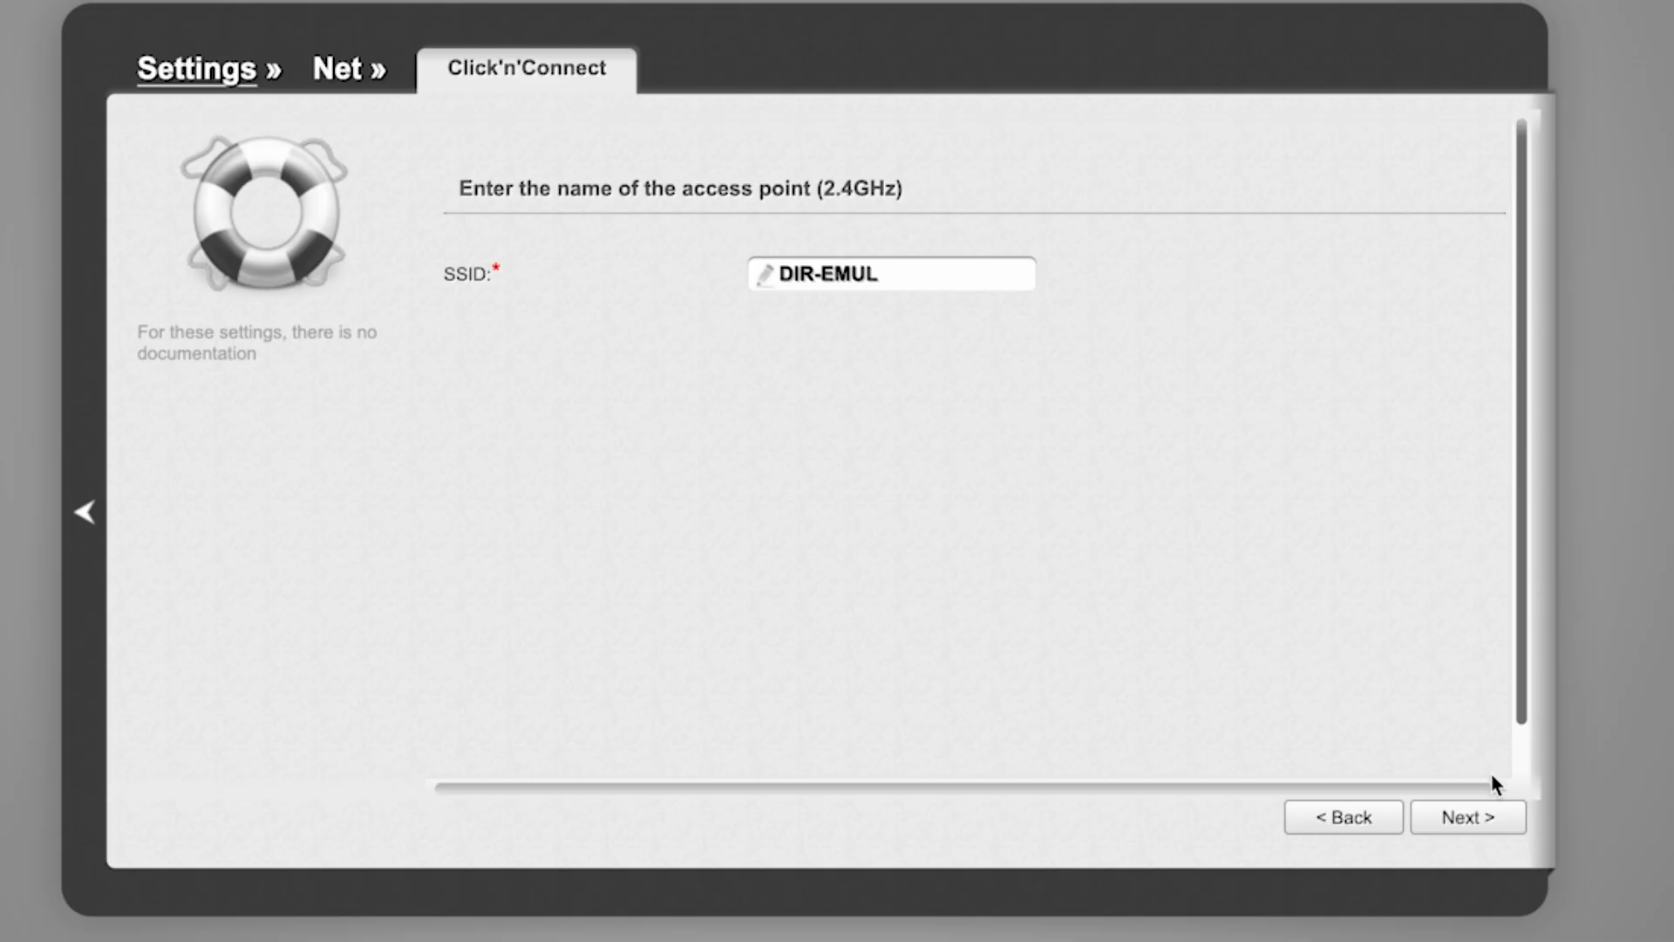
{"action": "left_click", "coordinate": [1469, 819]}
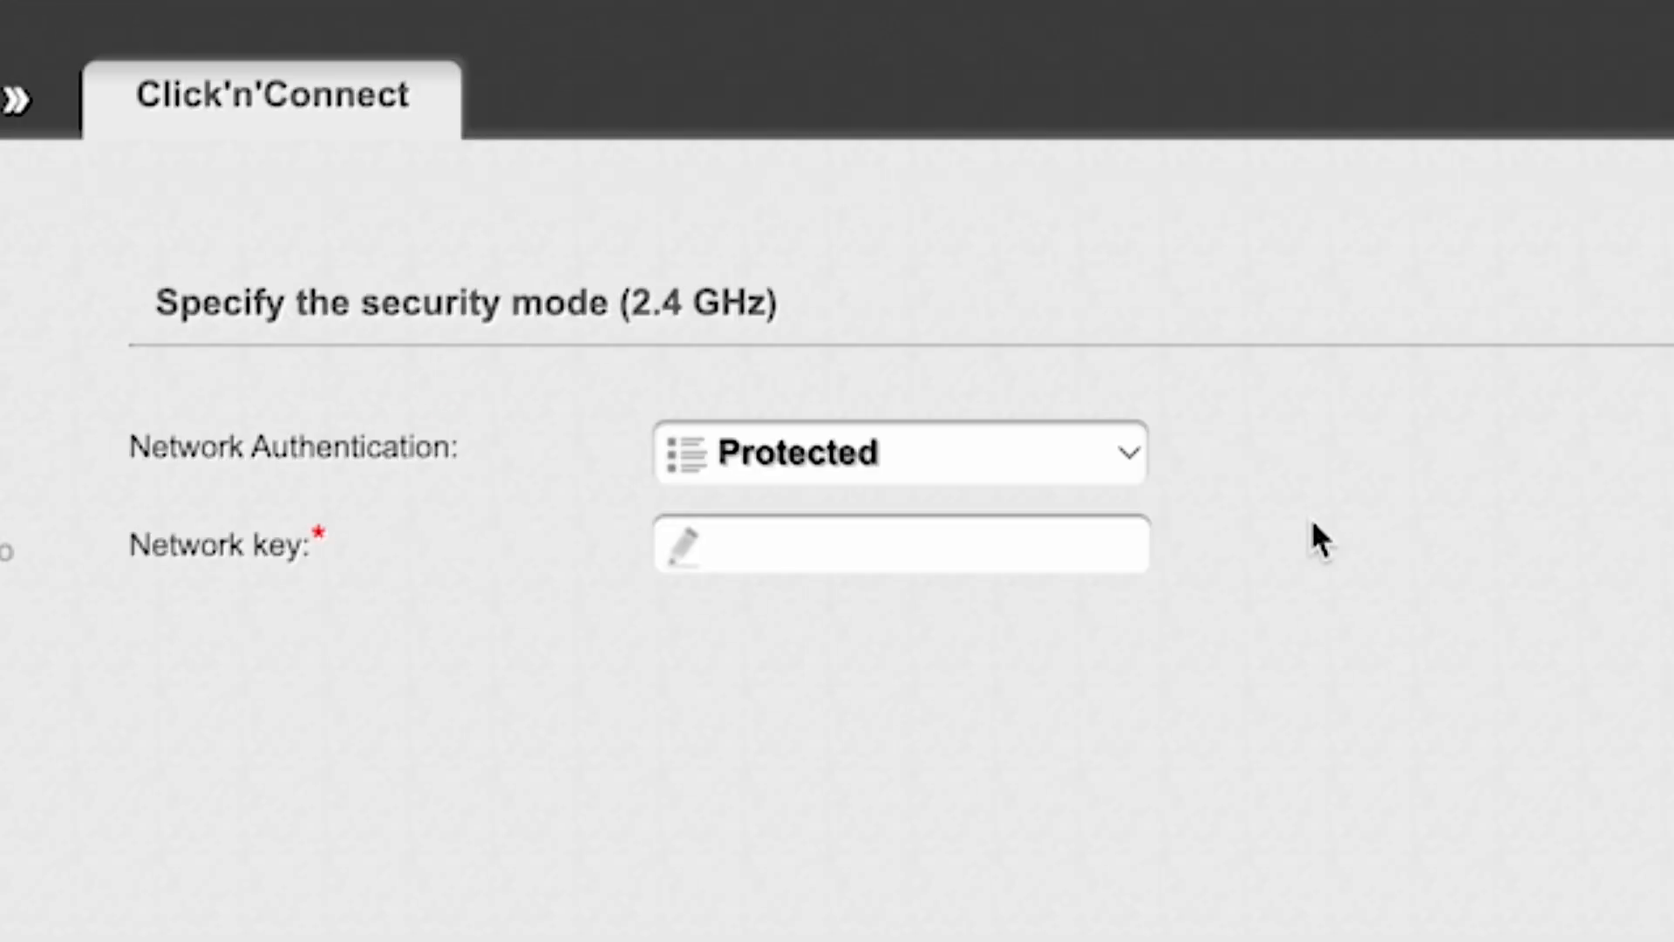
Keep the 2.4 GHz network authentication as Protected, enter the network key and continue
{"action": "left_click", "coordinate": [1131, 442]}
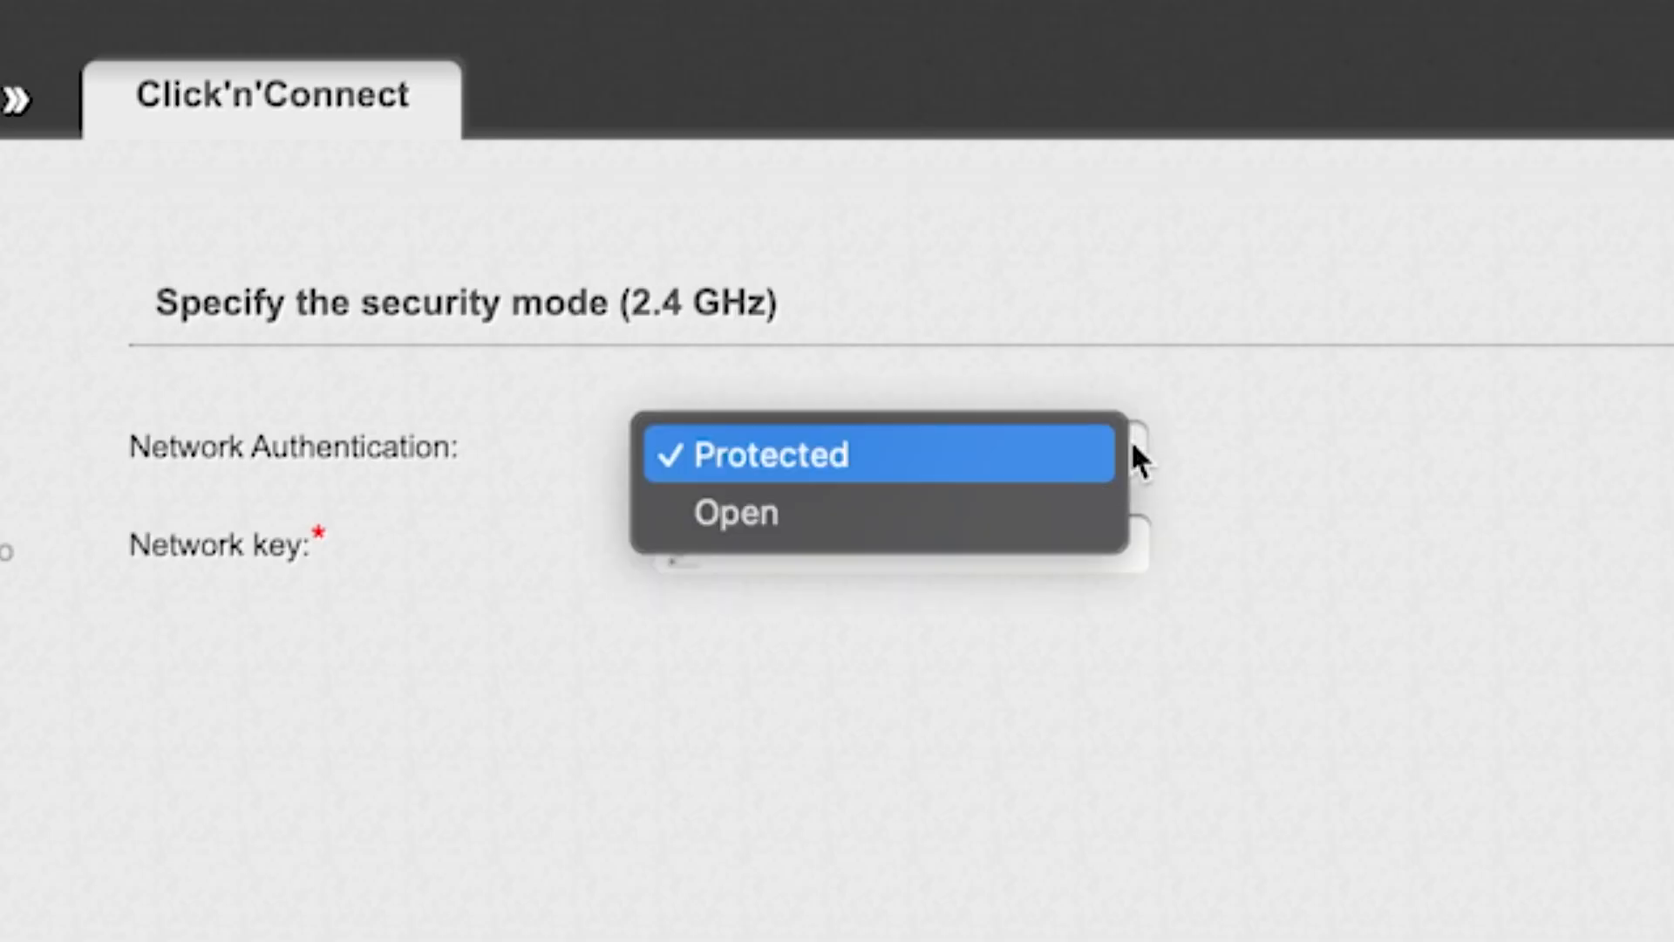
{"action": "left_click", "coordinate": [882, 453]}
{"action": "left_click", "coordinate": [922, 547]}
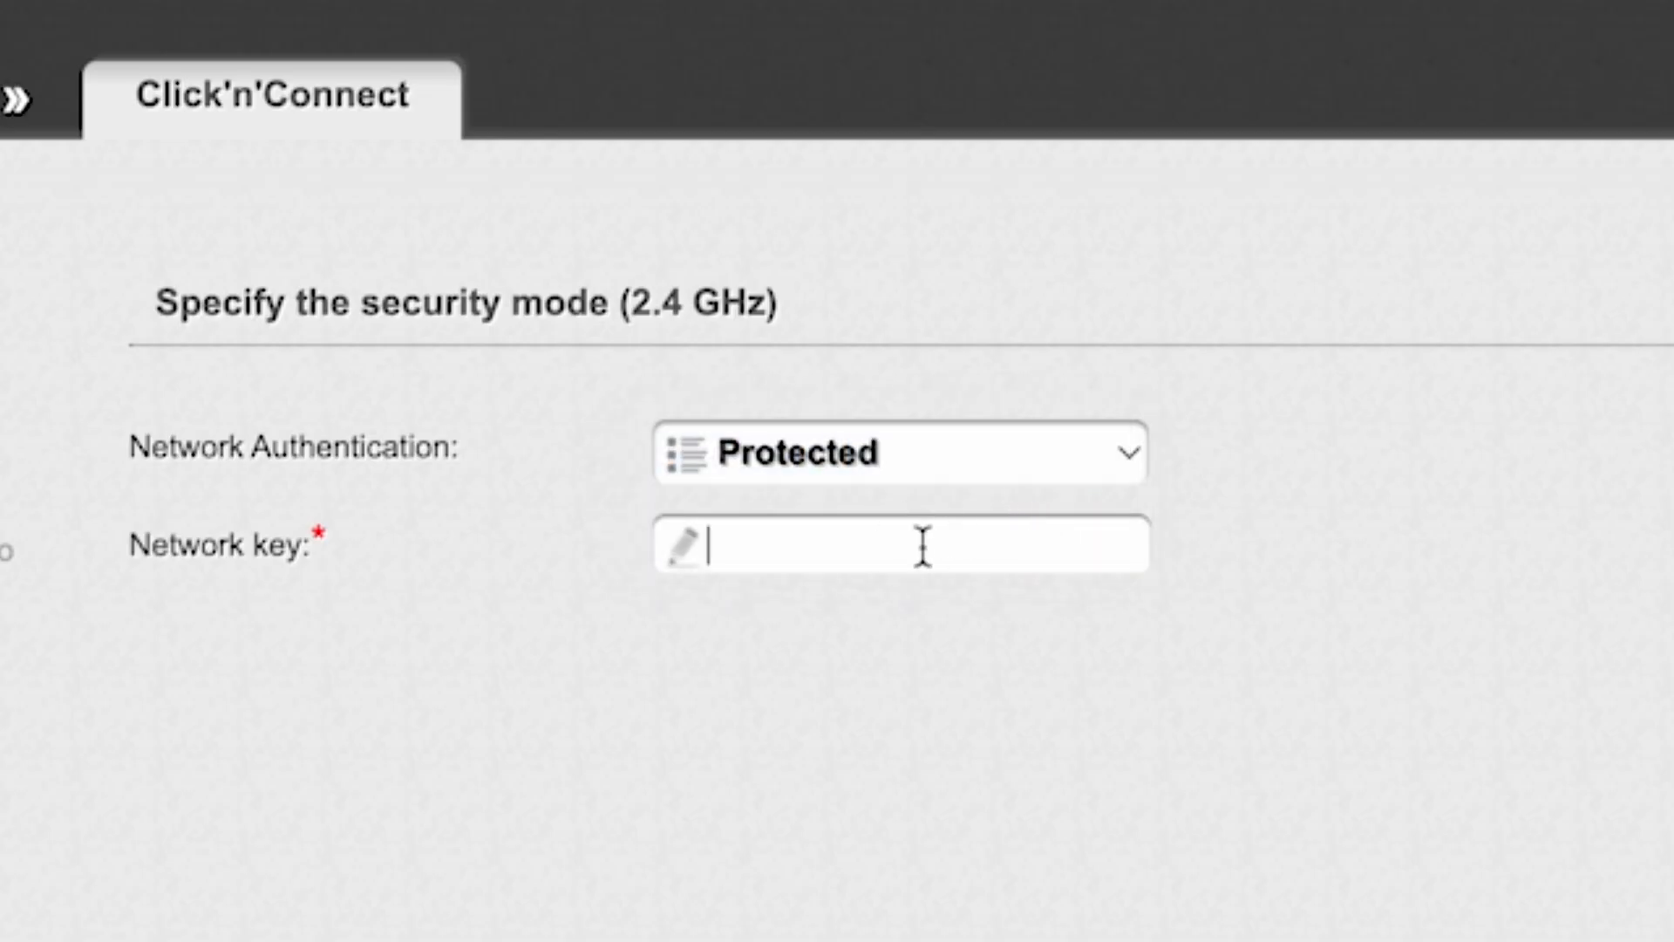
{"action": "type", "text": "123456789"}
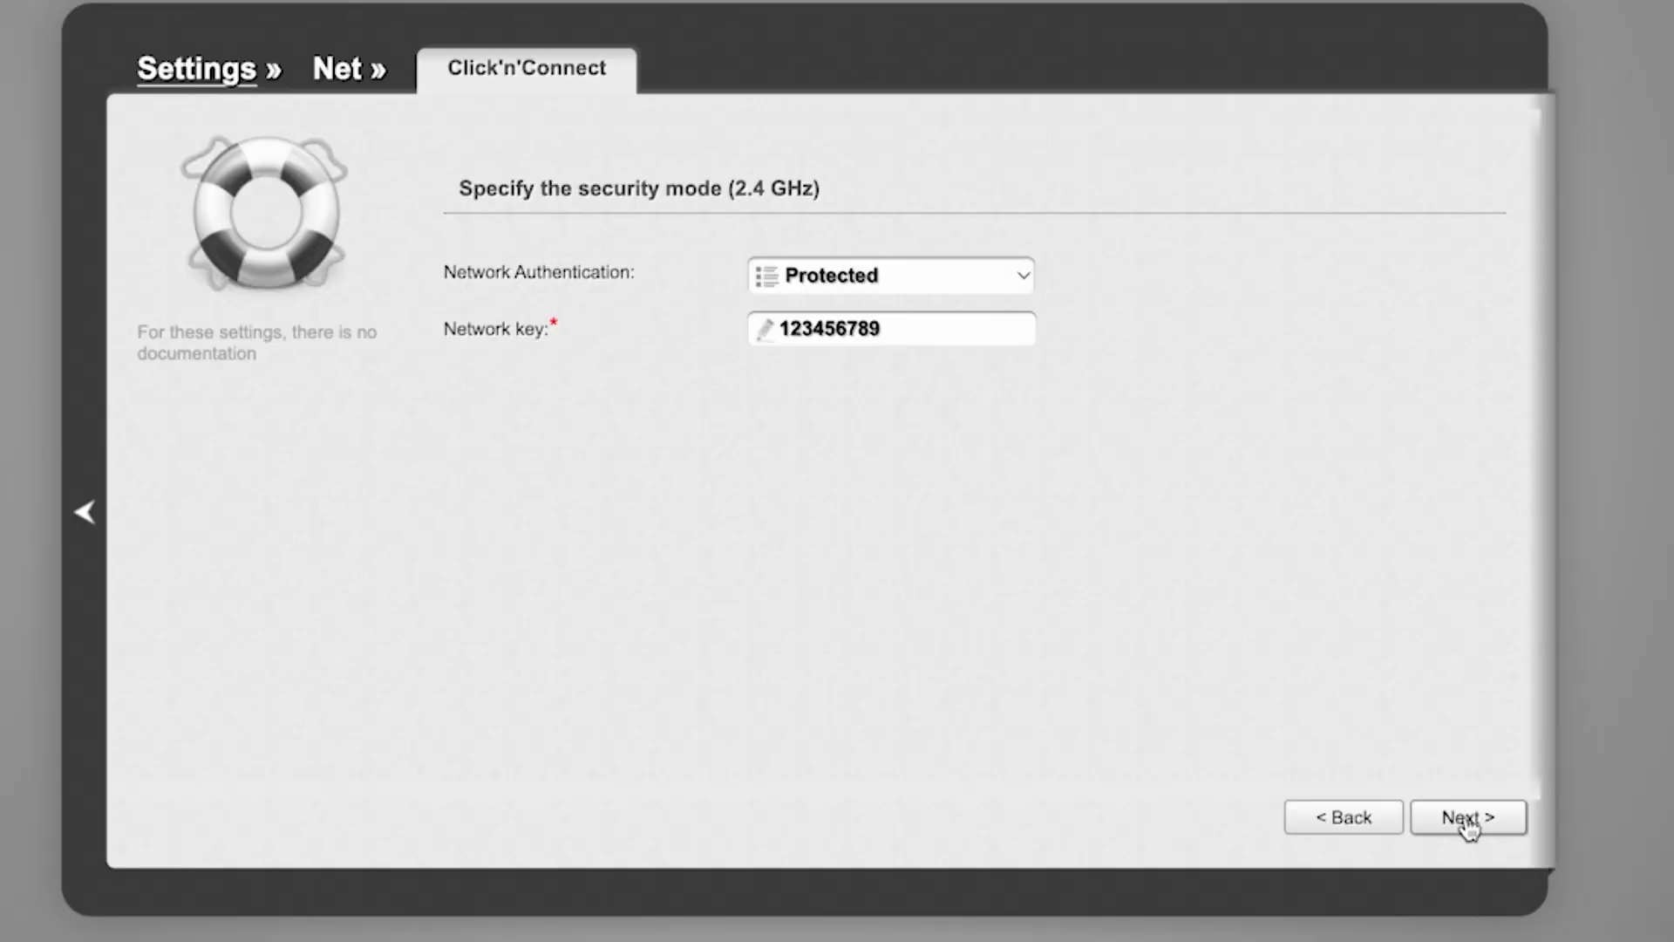
{"action": "left_click", "coordinate": [1464, 820]}
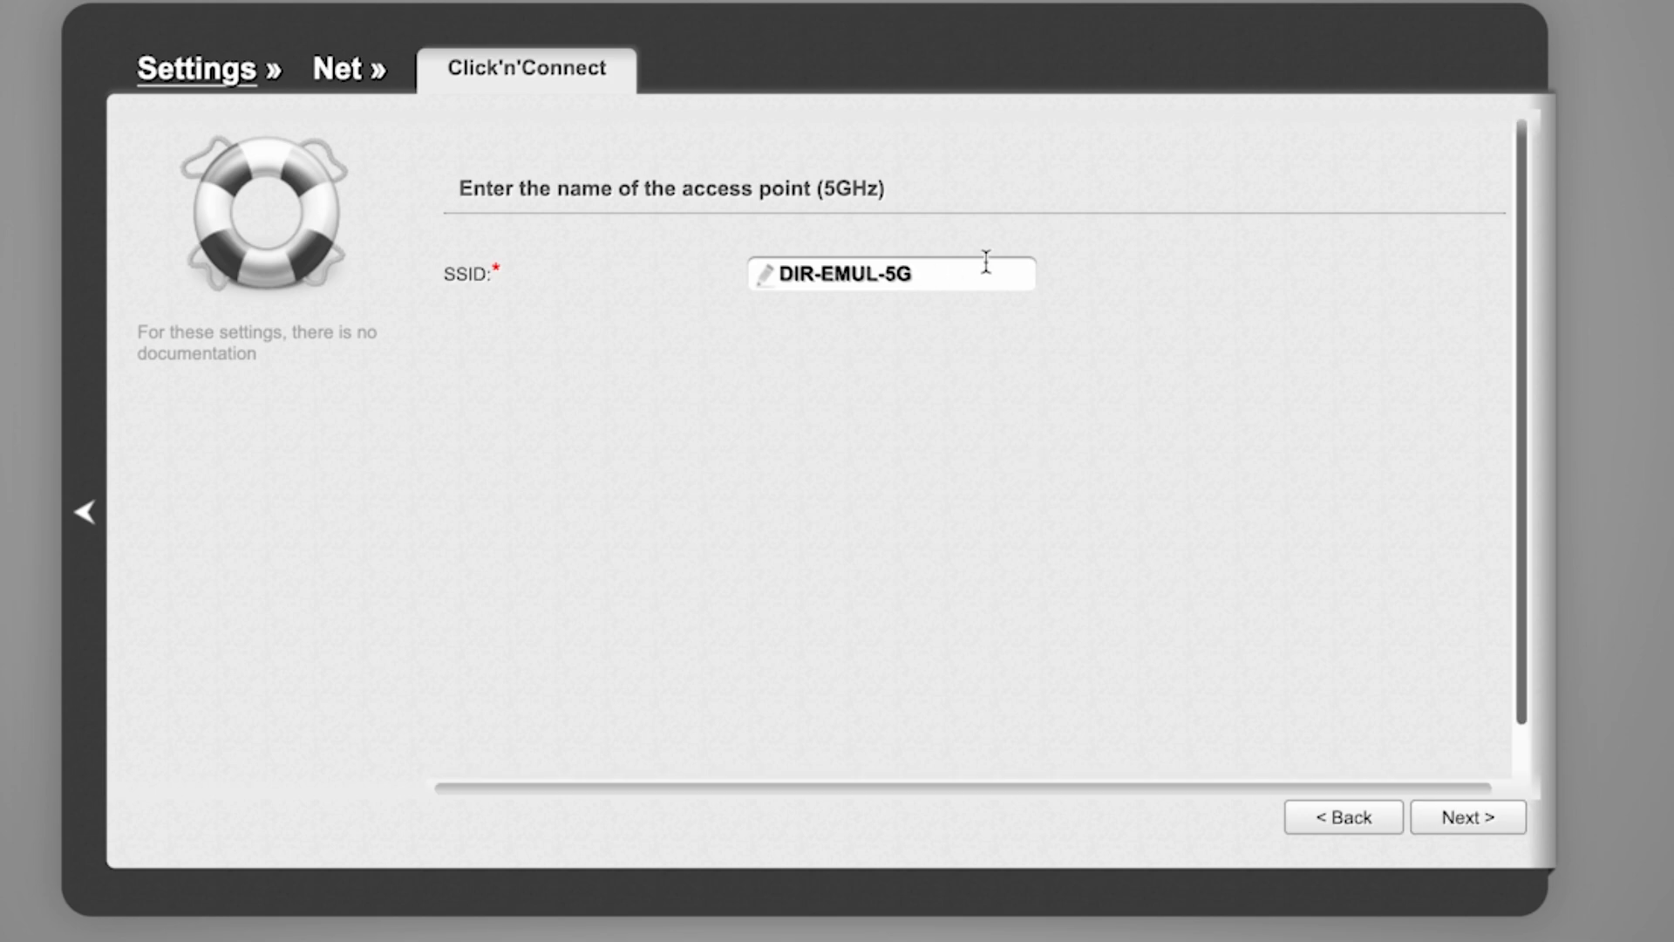
Accept DIR-EMUL-5G as the 5 GHz network name, keep Protected authentication and enter the 5 GHz network key
{"action": "left_click", "coordinate": [1468, 824]}
{"action": "left_click", "coordinate": [854, 276]}
{"action": "left_click", "coordinate": [855, 275]}
{"action": "left_click", "coordinate": [916, 329]}
{"action": "type", "text": "123456789"}
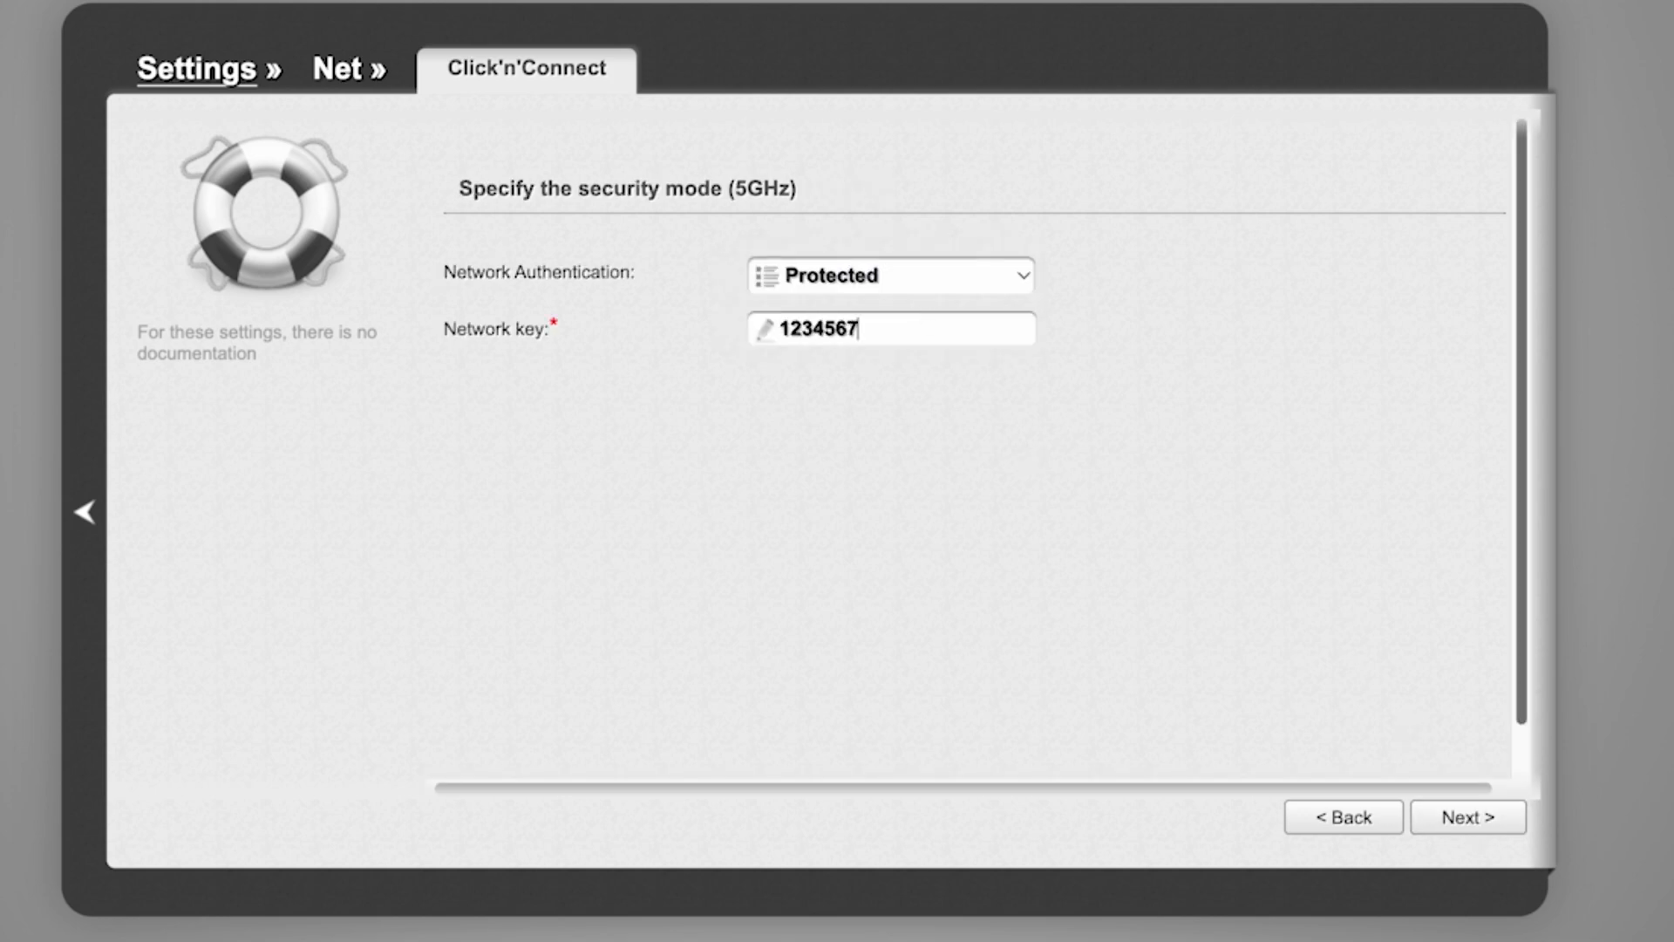
{"action": "left_click", "coordinate": [1465, 824]}
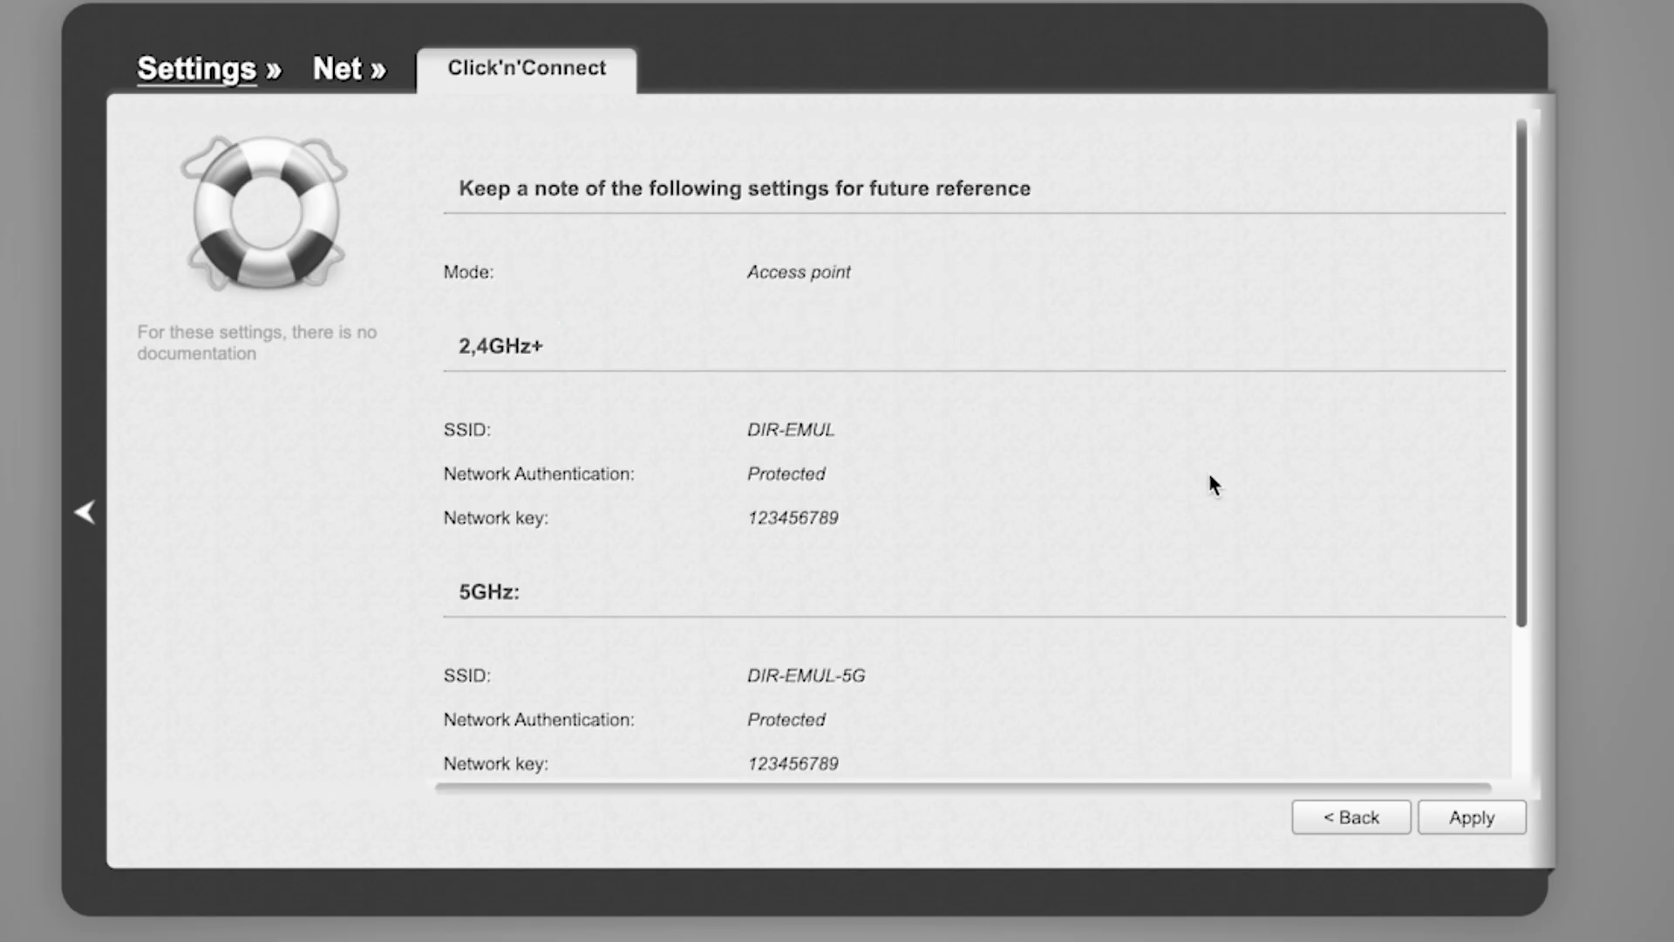
Review the summary of the 2.4 GHz and 5 GHz wireless settings and apply them
{"action": "scroll", "coordinate": [1209, 476], "scroll_direction": "down", "scroll_amount": 3}
{"action": "scroll", "coordinate": [1207, 481], "scroll_direction": "up", "scroll_amount": 3}
{"action": "scroll", "coordinate": [1207, 479], "scroll_direction": "down", "scroll_amount": 3}
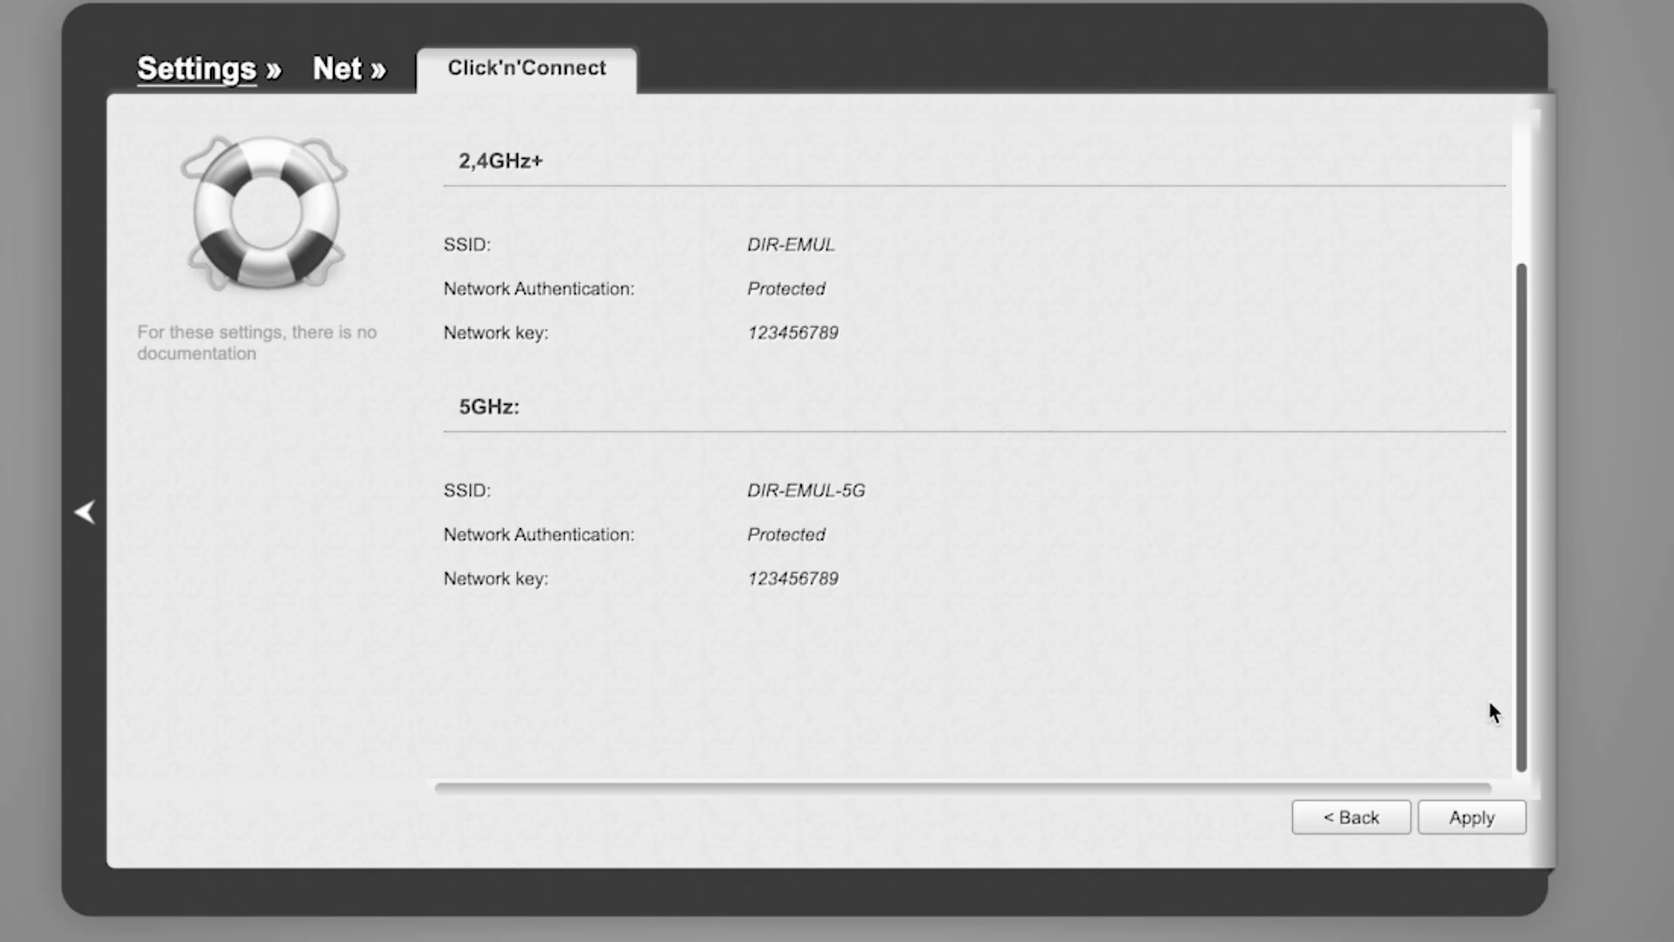
{"action": "left_click", "coordinate": [1487, 824]}
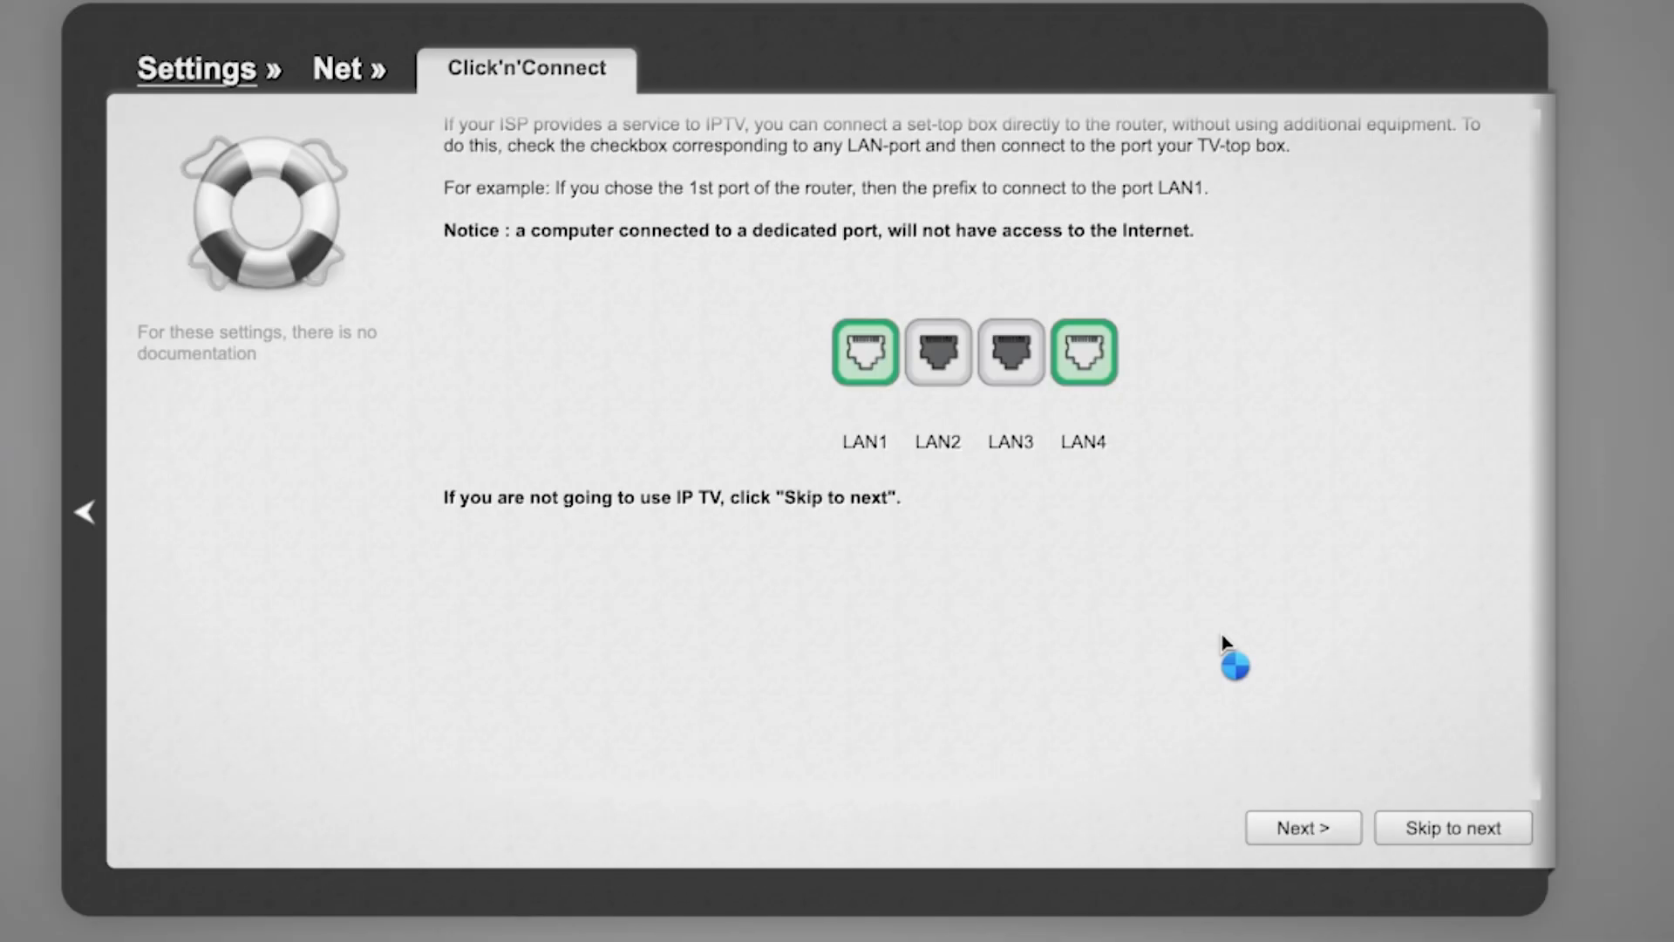
Skip the IP TV port selection, apply the final settings and finish the Click'n'Connect wizard
{"action": "scroll", "coordinate": [1225, 650], "scroll_direction": "down", "scroll_amount": 1}
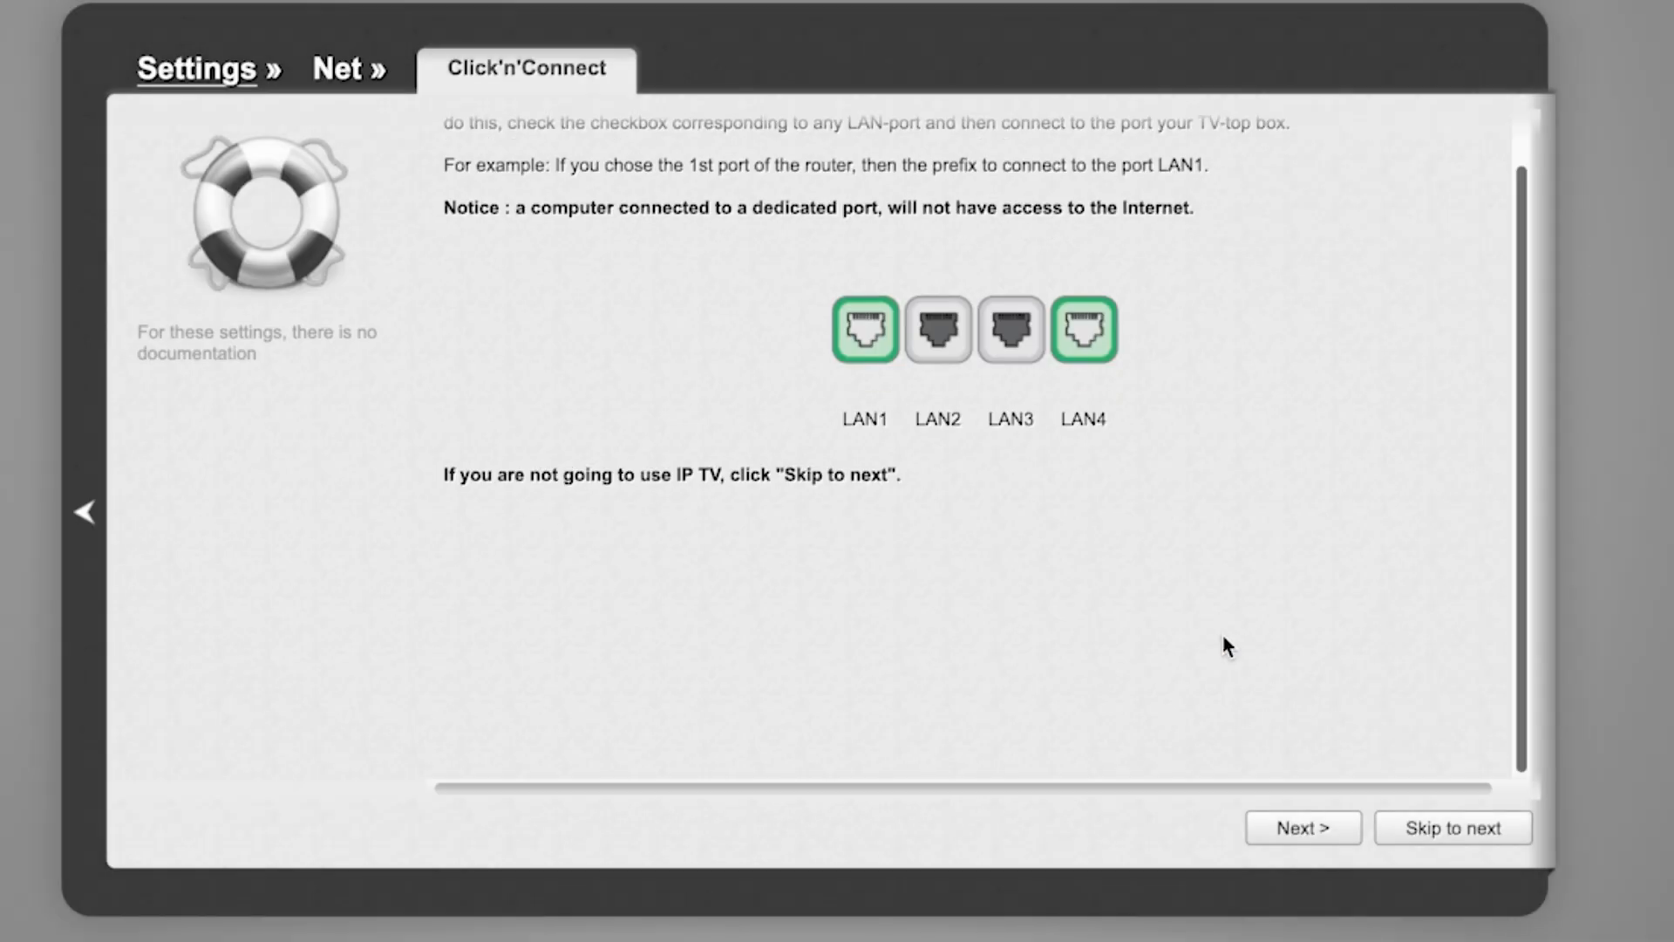
{"action": "scroll", "coordinate": [1224, 639], "scroll_direction": "up", "scroll_amount": 2}
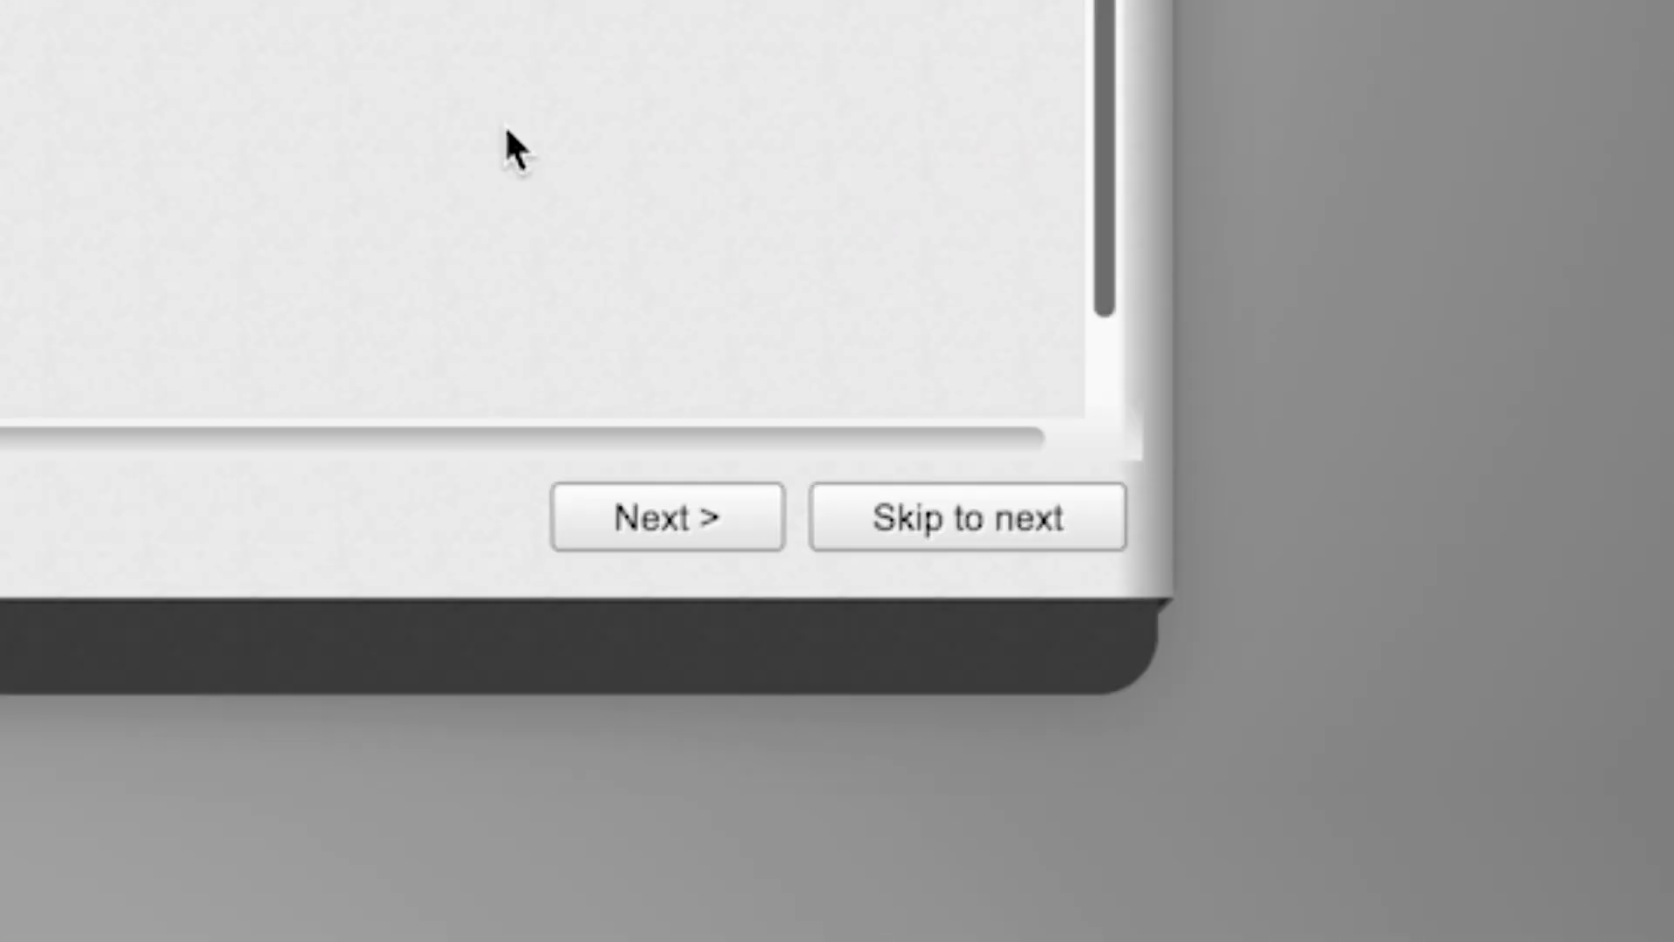
{"action": "left_click", "coordinate": [926, 518]}
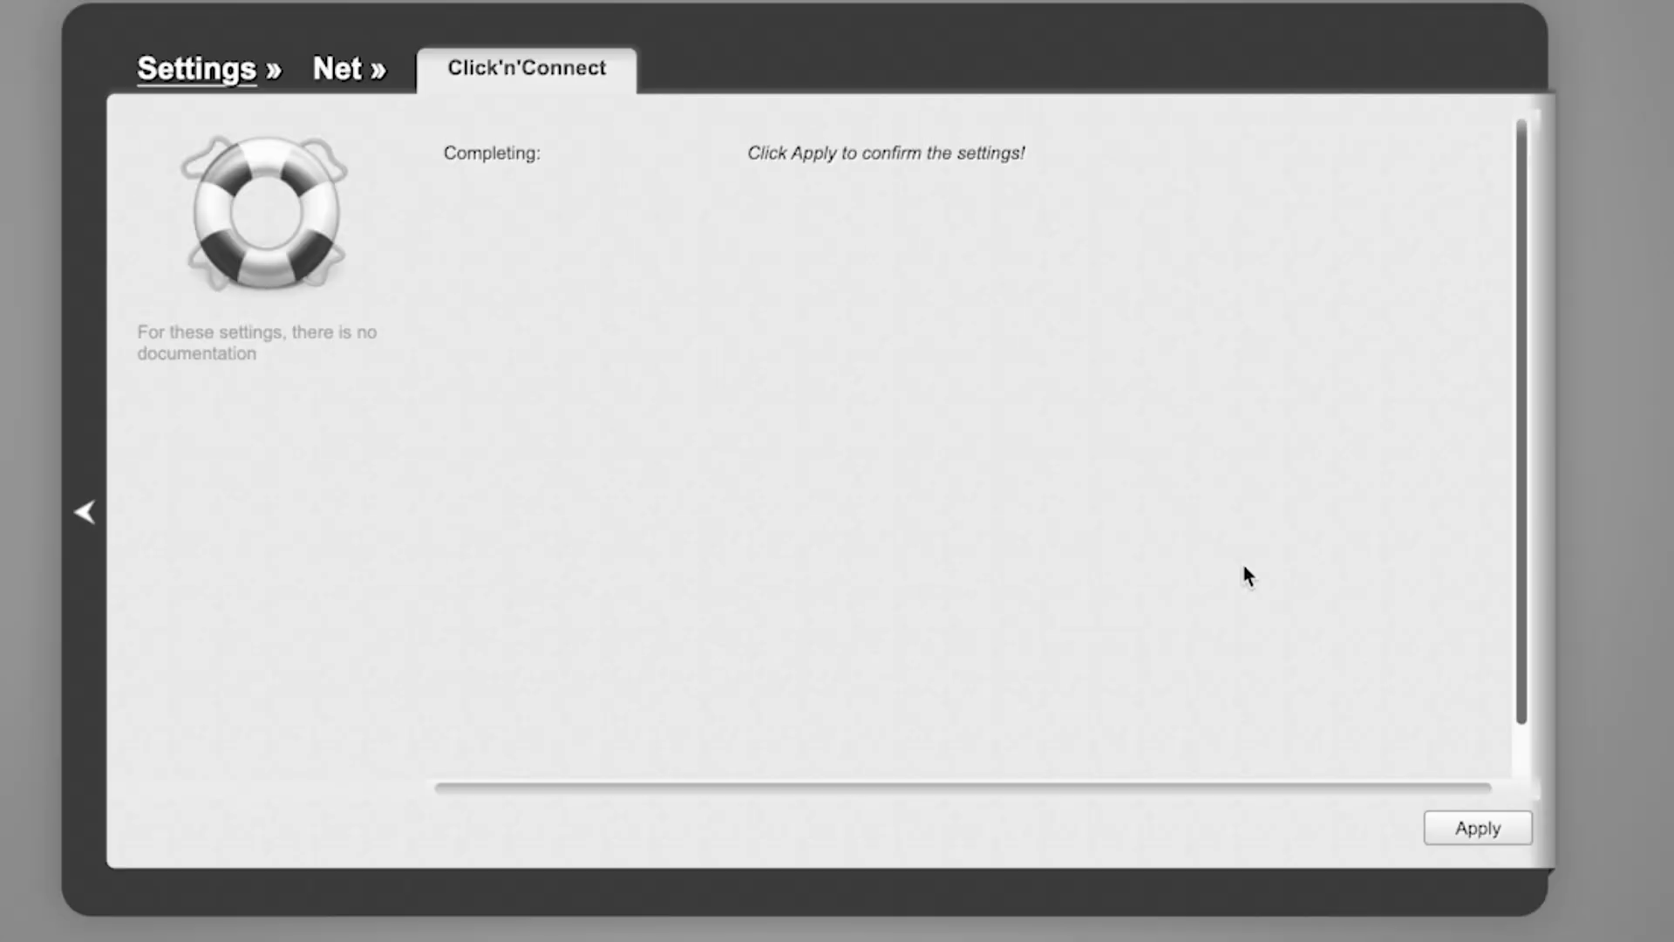
{"action": "left_click", "coordinate": [1489, 826]}
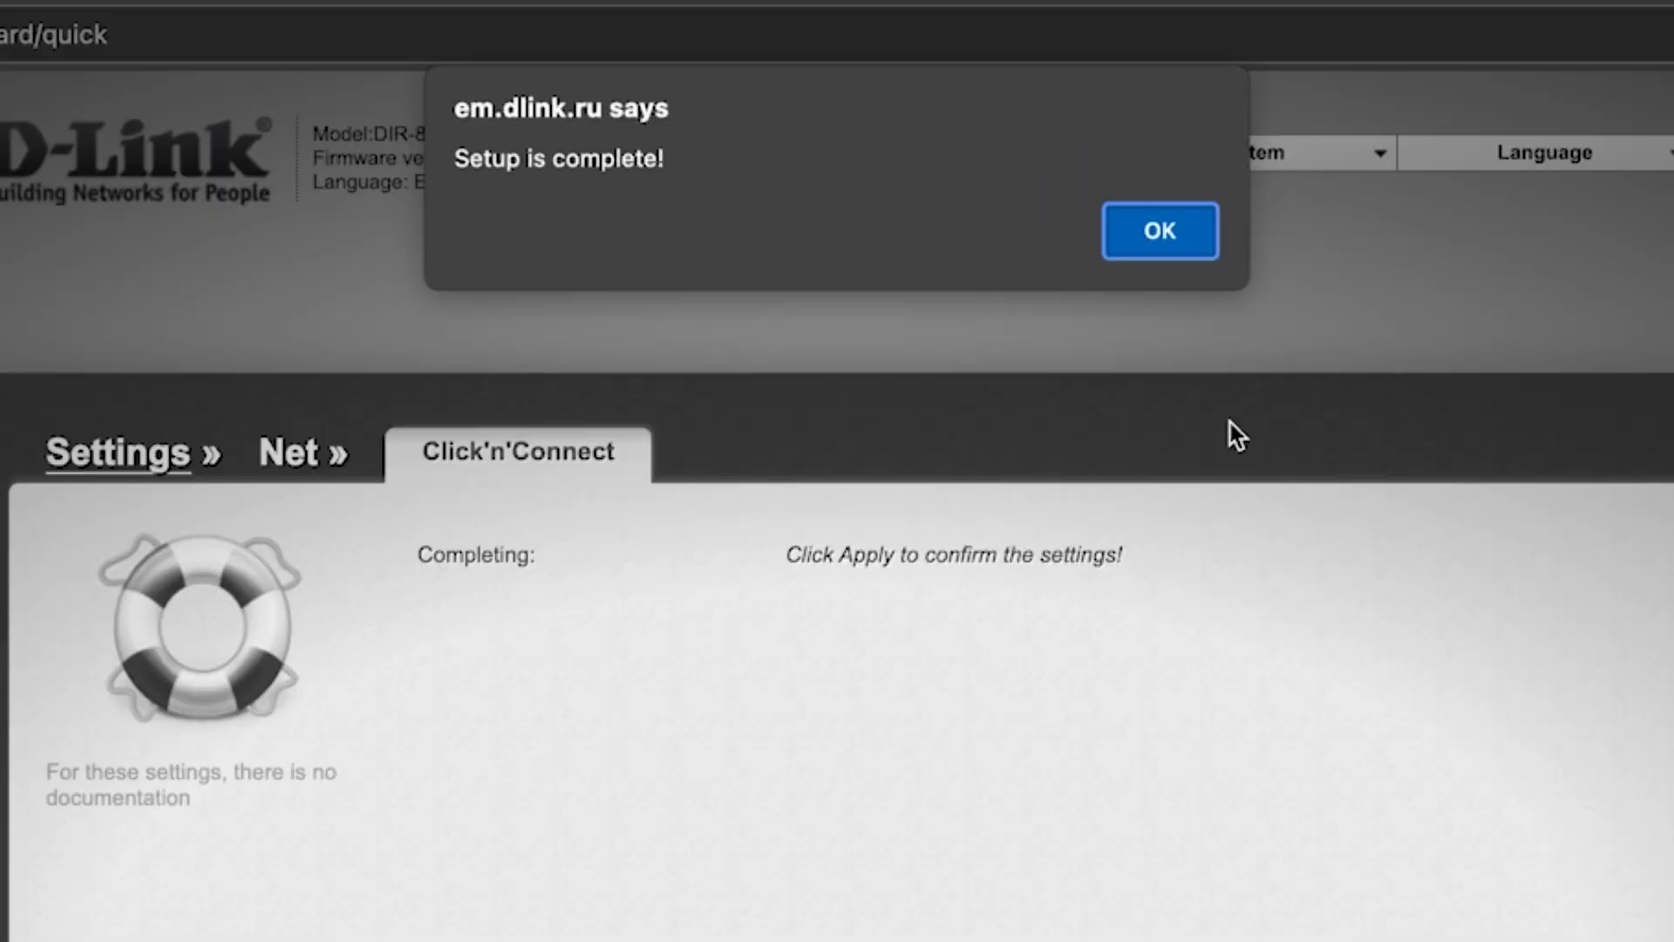
{"action": "left_click", "coordinate": [1197, 241]}
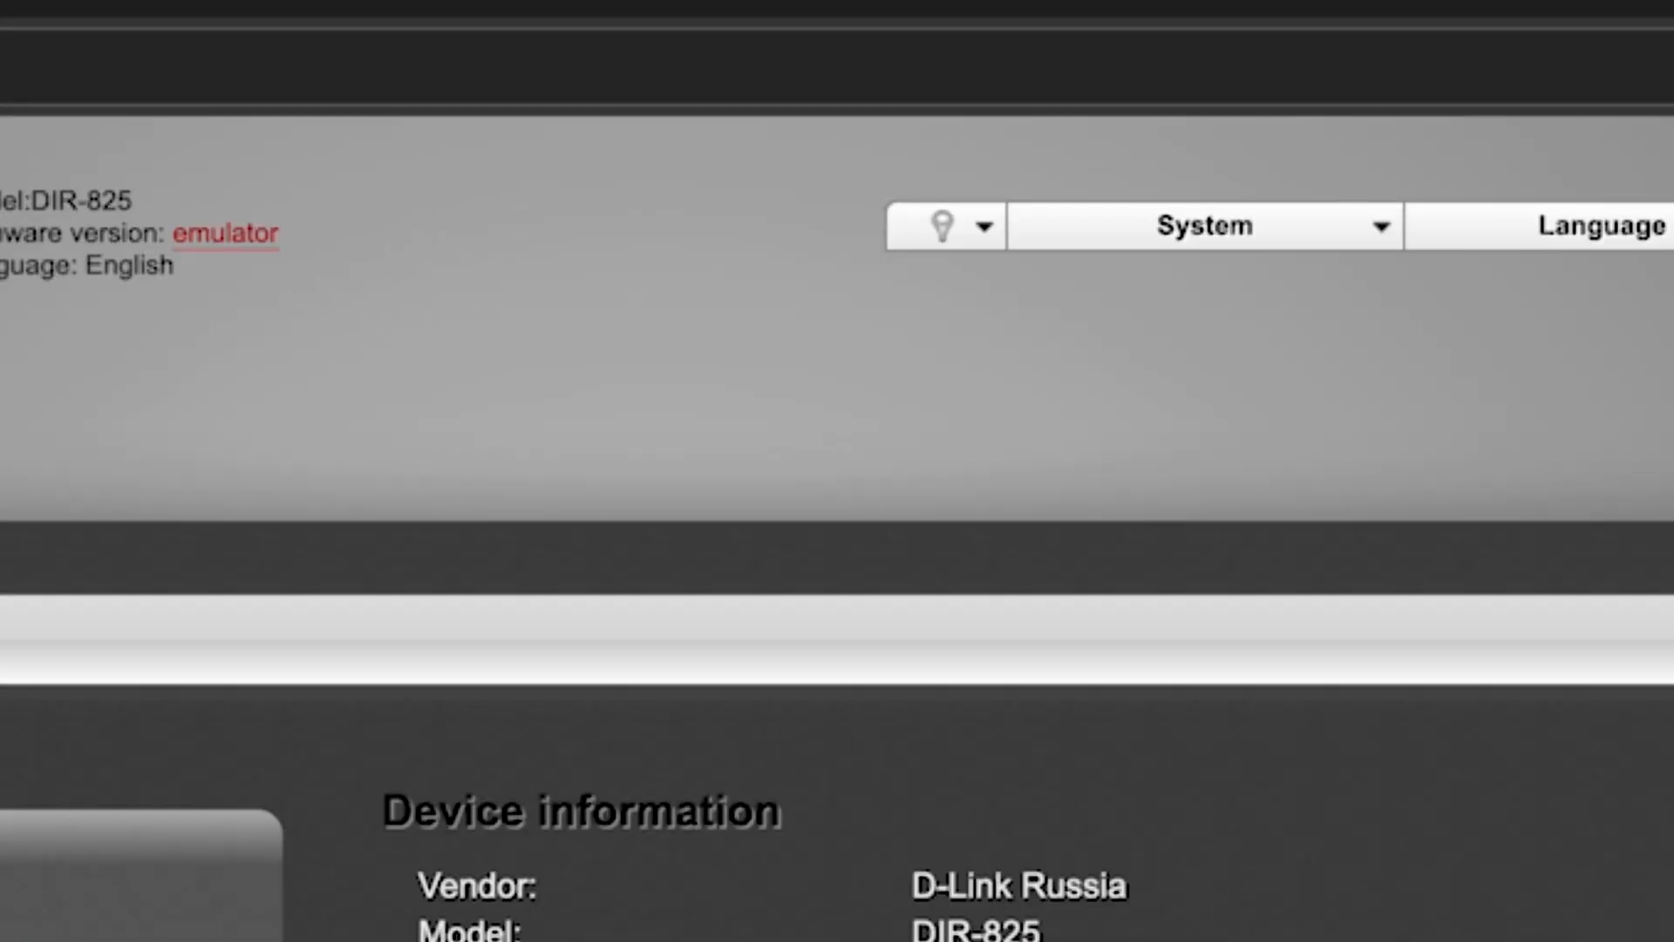
Save all router changes and reboot the system, accepting the confirmation
{"action": "left_click", "coordinate": [1380, 234]}
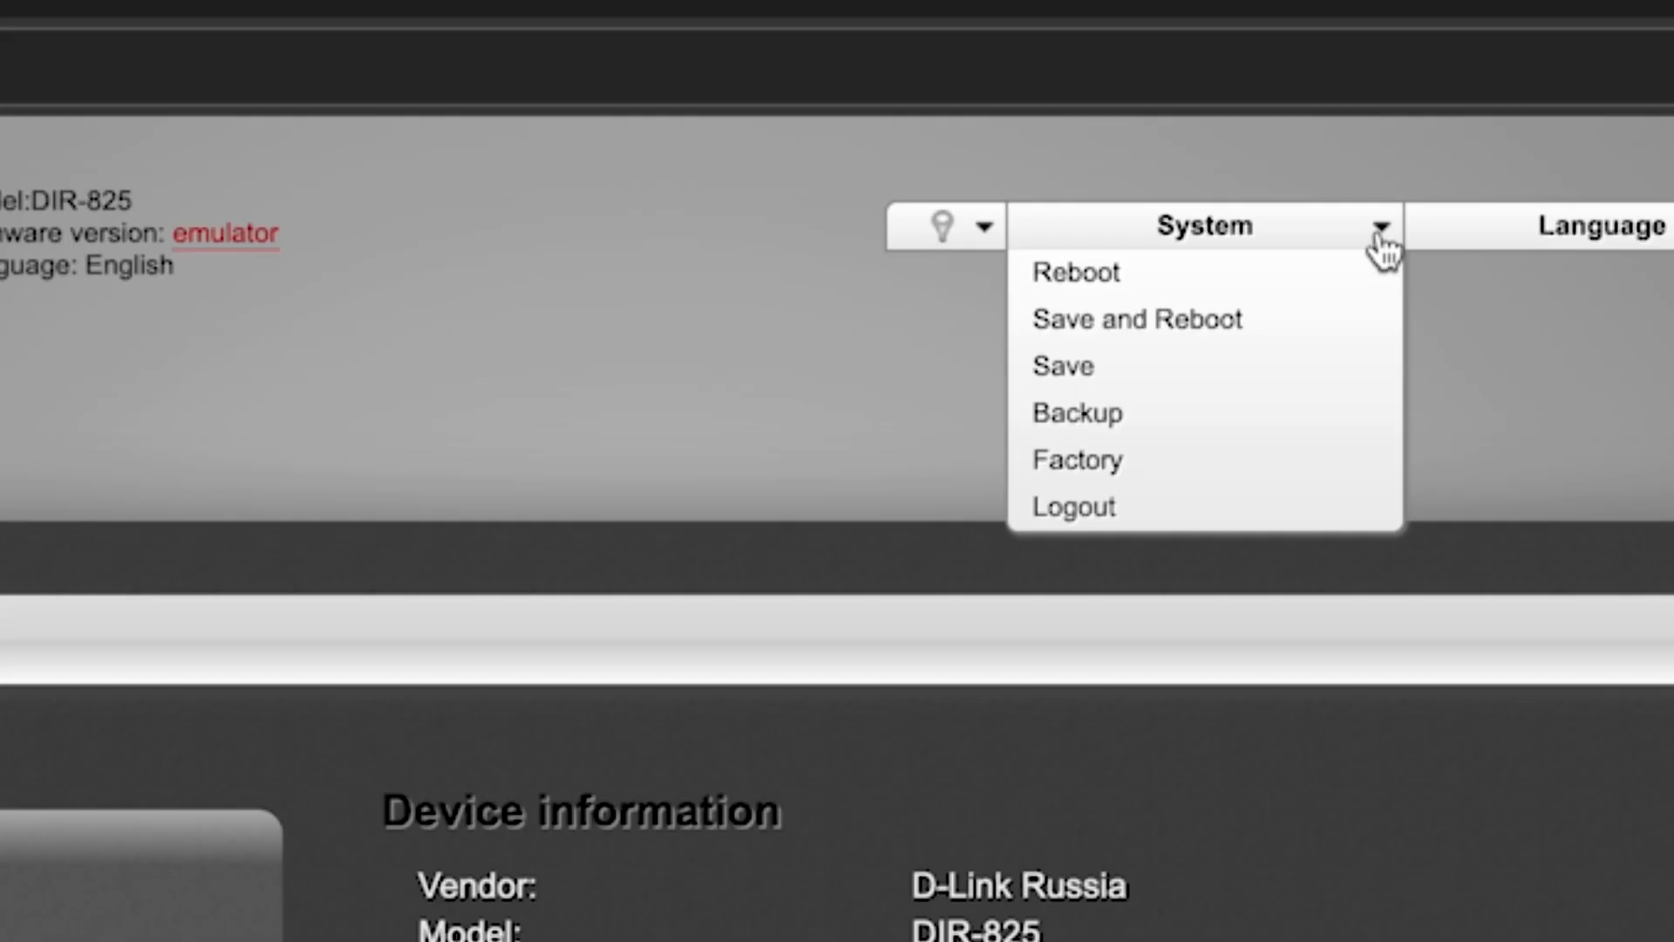
{"action": "left_click", "coordinate": [1195, 327]}
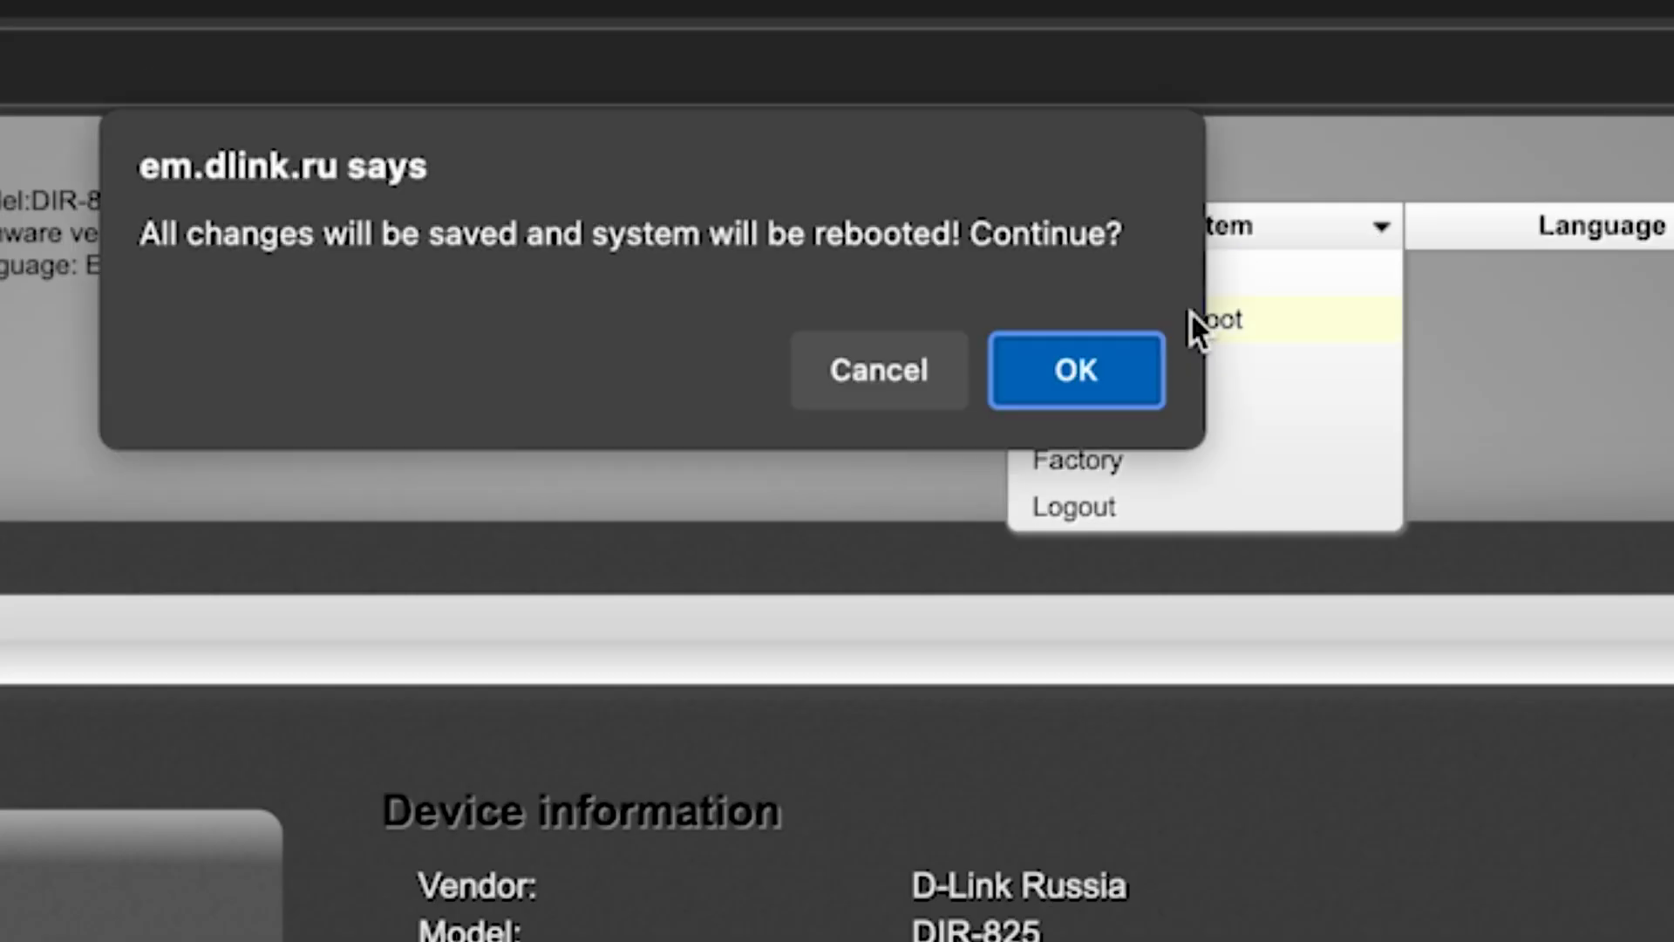
{"action": "left_click", "coordinate": [1097, 384]}
{"action": "left_click", "coordinate": [1096, 385]}
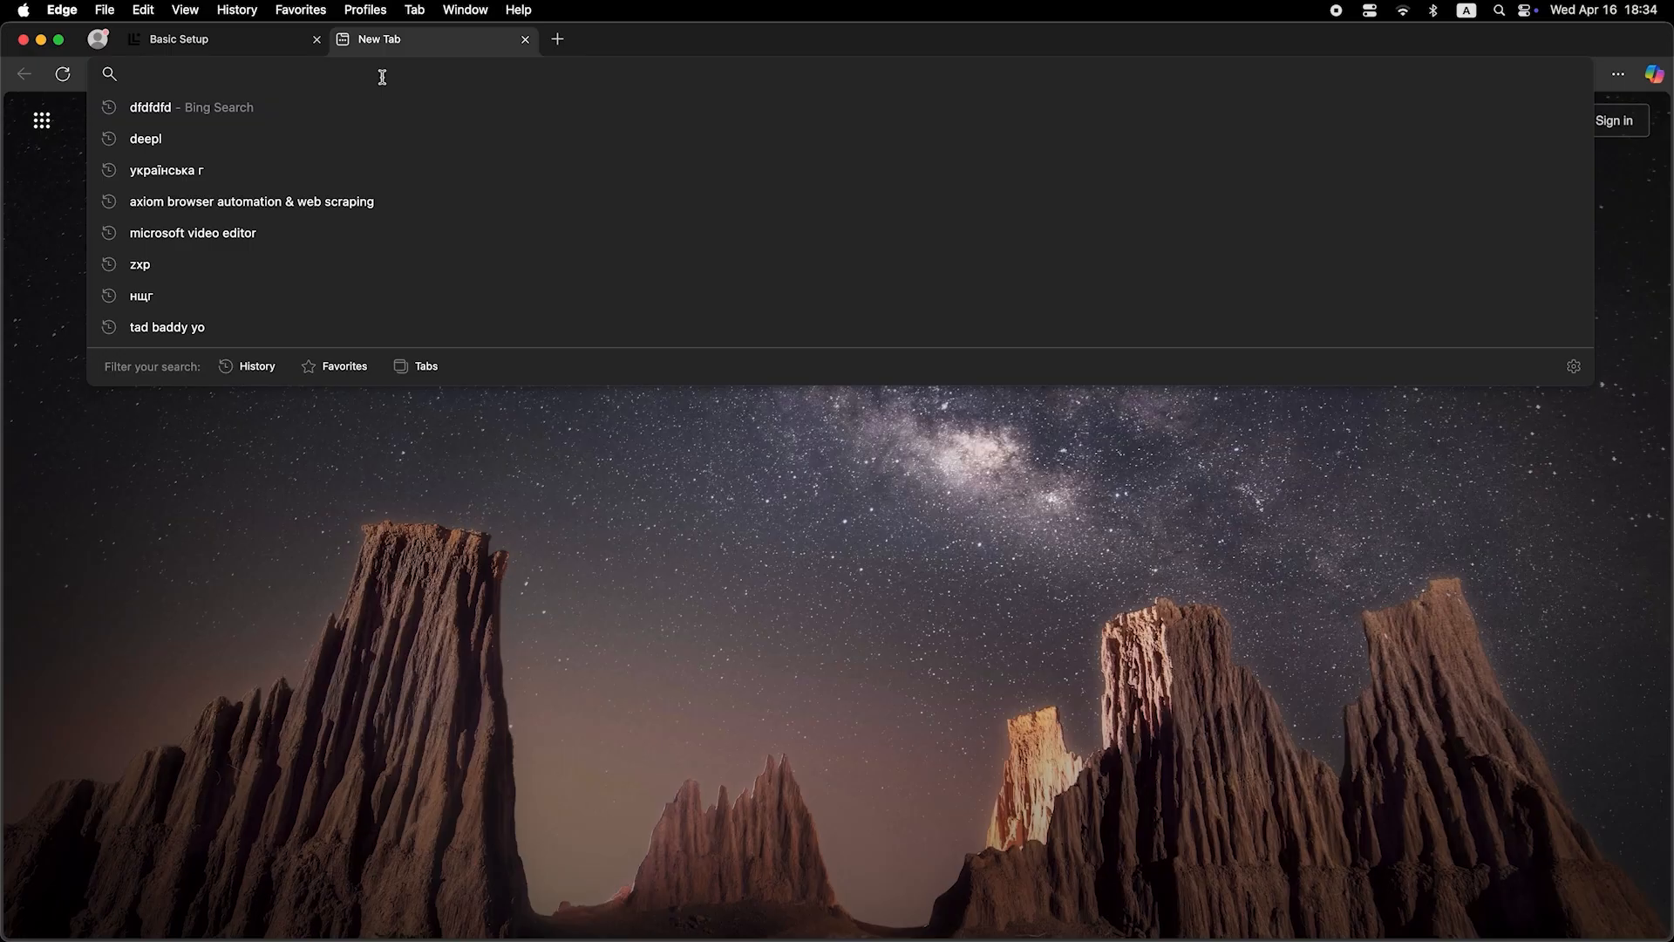
Search the web for dfdfdfdf from a new browser tab
{"action": "type", "text": "dfdfdfdf"}
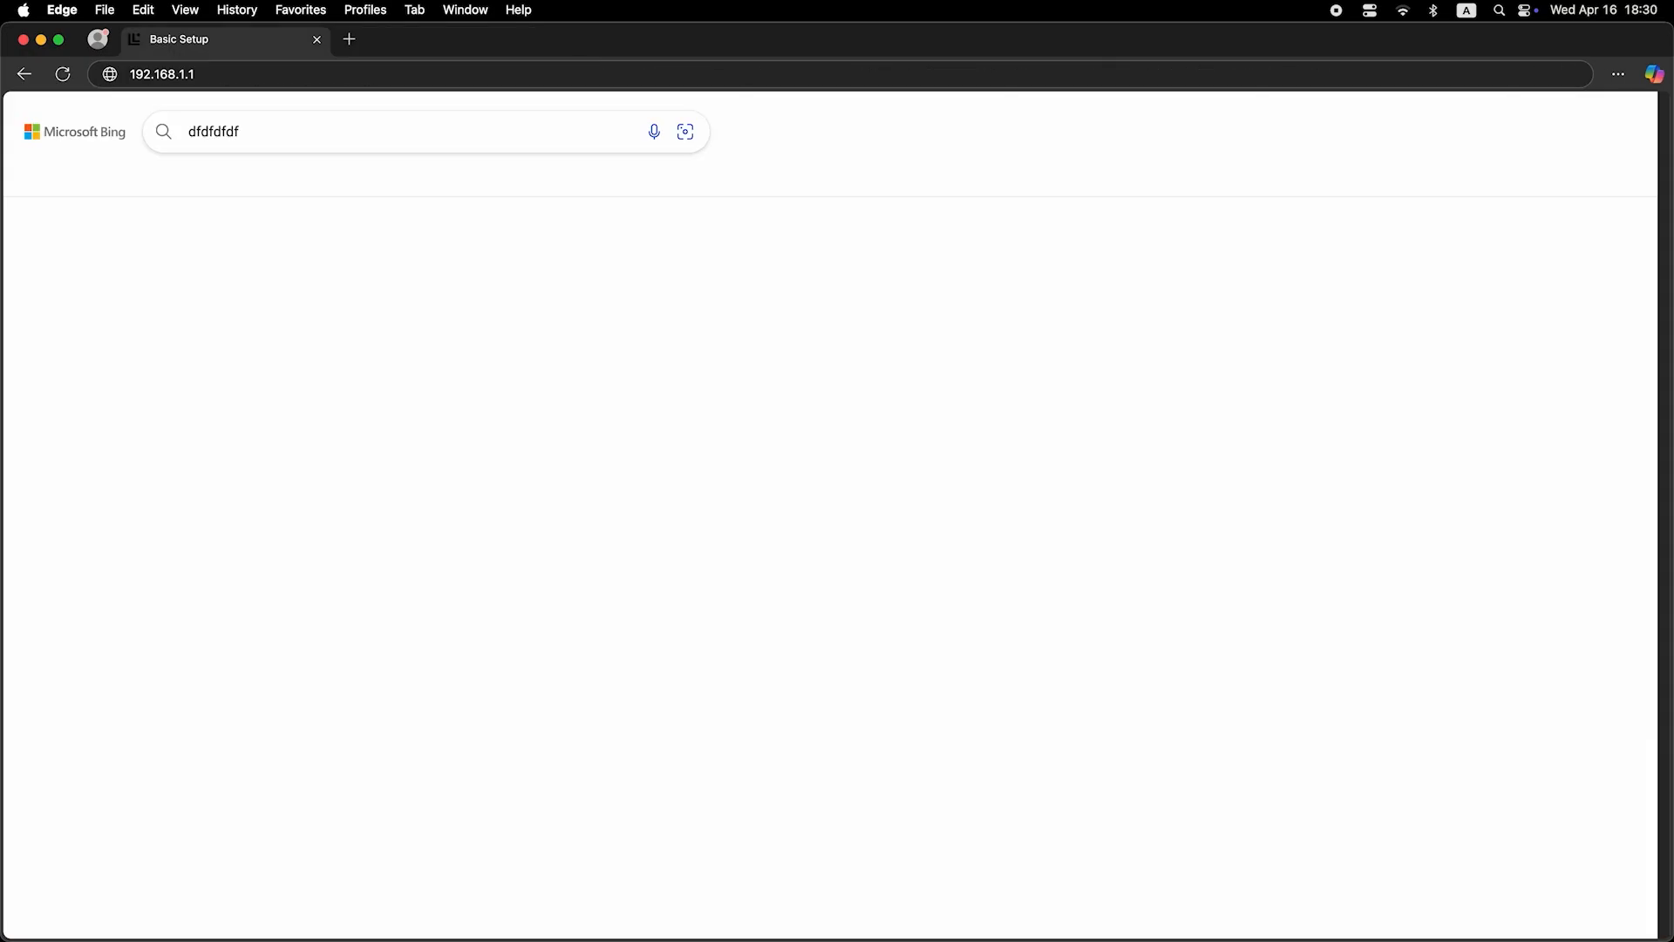